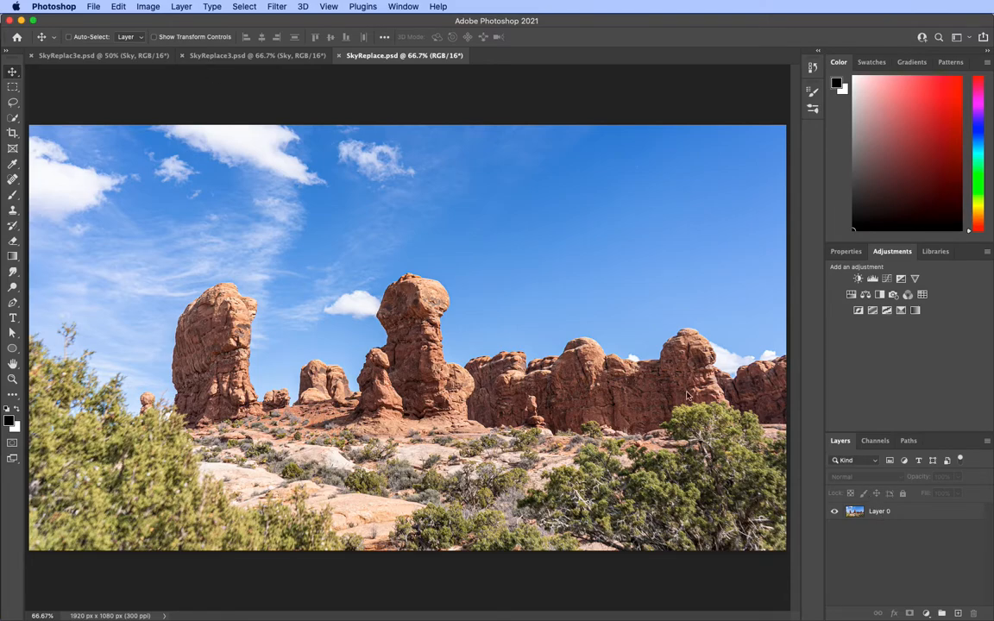
- Select Layer 0, start Sky Replacement on it and move the dialog so its settings are accessible
{"action": "left_click", "coordinate": [116, 6]}
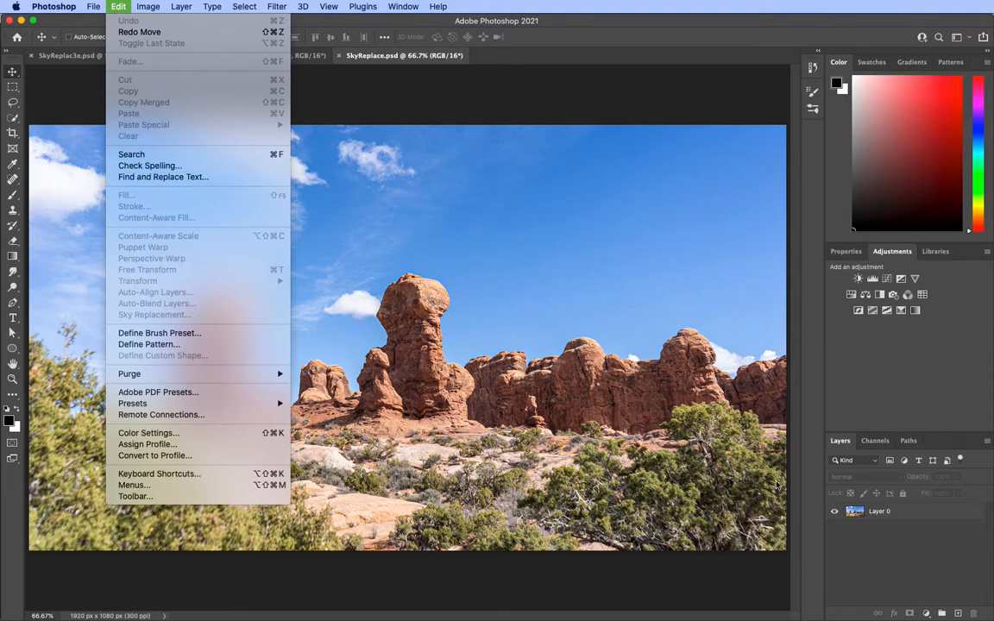
{"action": "left_click", "coordinate": [902, 514]}
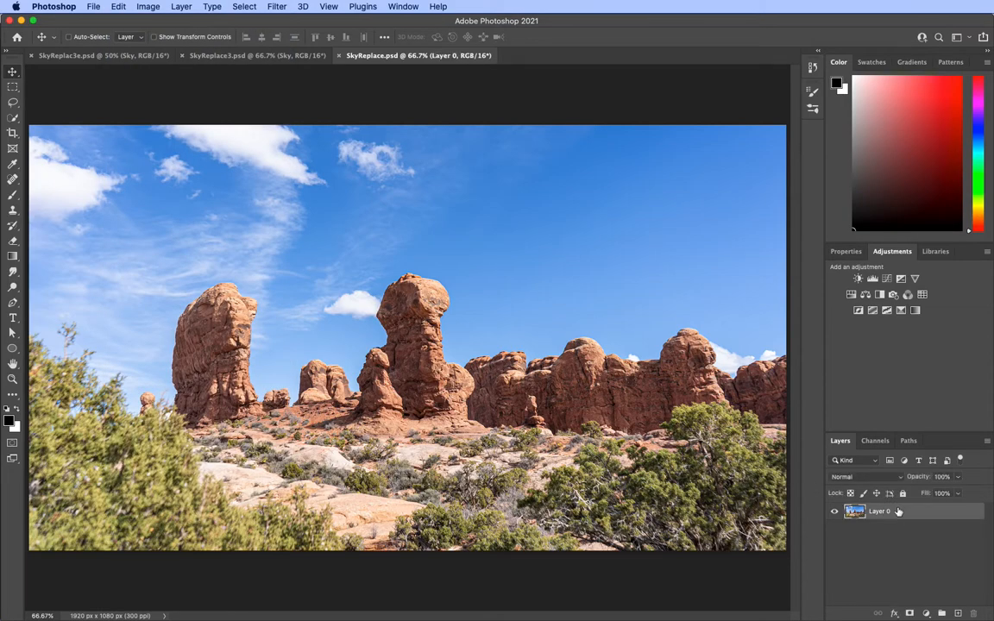
{"action": "left_click", "coordinate": [119, 7]}
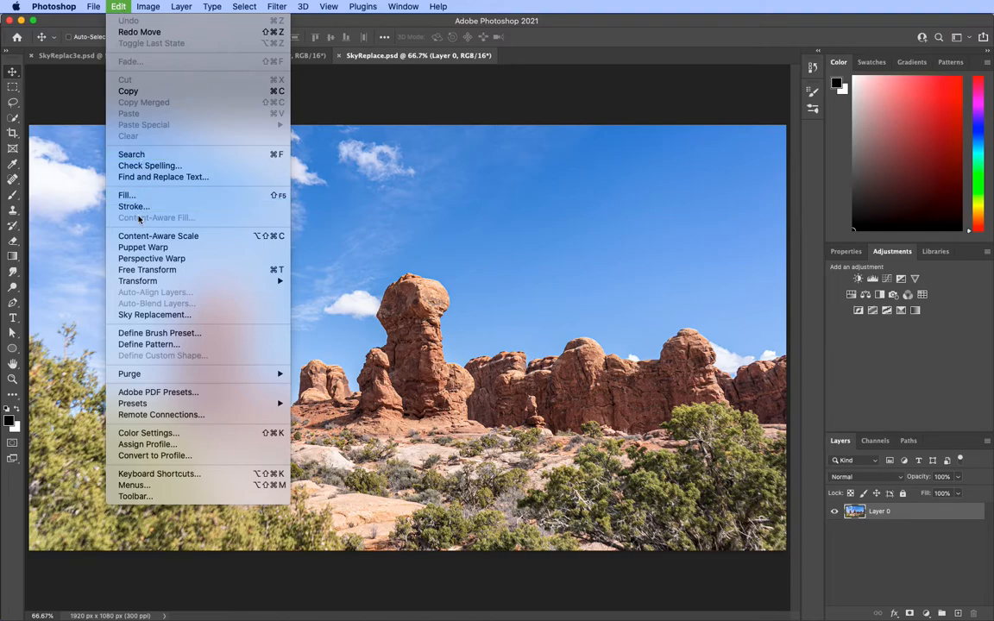
{"action": "left_click", "coordinate": [151, 315]}
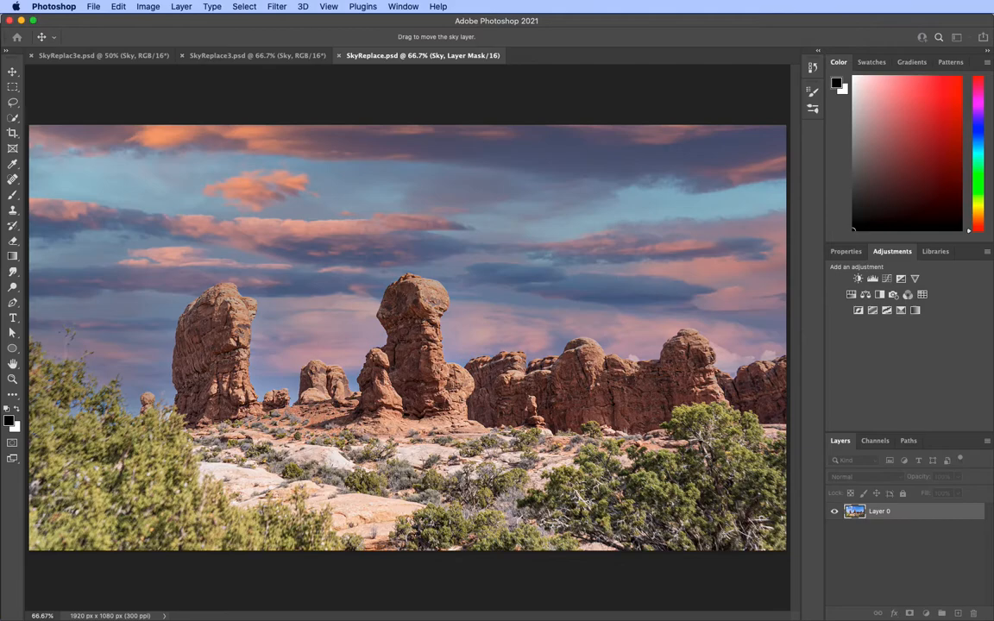
{"action": "left_click_drag", "start_coordinate": [714, 159], "coordinate": [632, 116]}
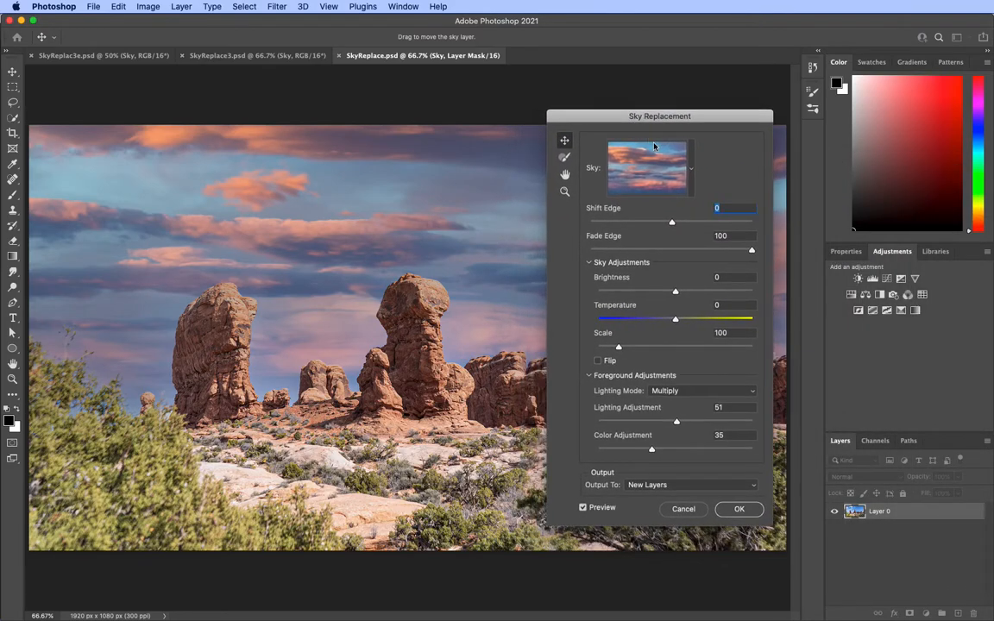
- Try a blue sky with white clouds and the Spectacular rainbow preset as the replacement sky
{"action": "left_click", "coordinate": [690, 168]}
{"action": "scroll", "coordinate": [707, 272], "scroll_direction": "down", "scroll_amount": 2}
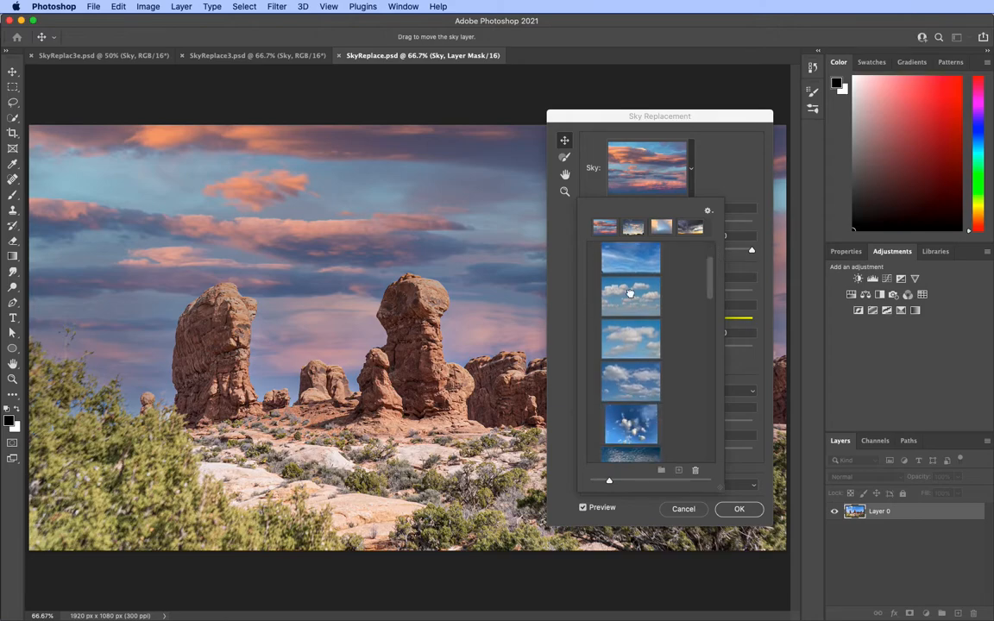
{"action": "left_click", "coordinate": [685, 290]}
{"action": "left_click_drag", "start_coordinate": [709, 277], "coordinate": [713, 348]}
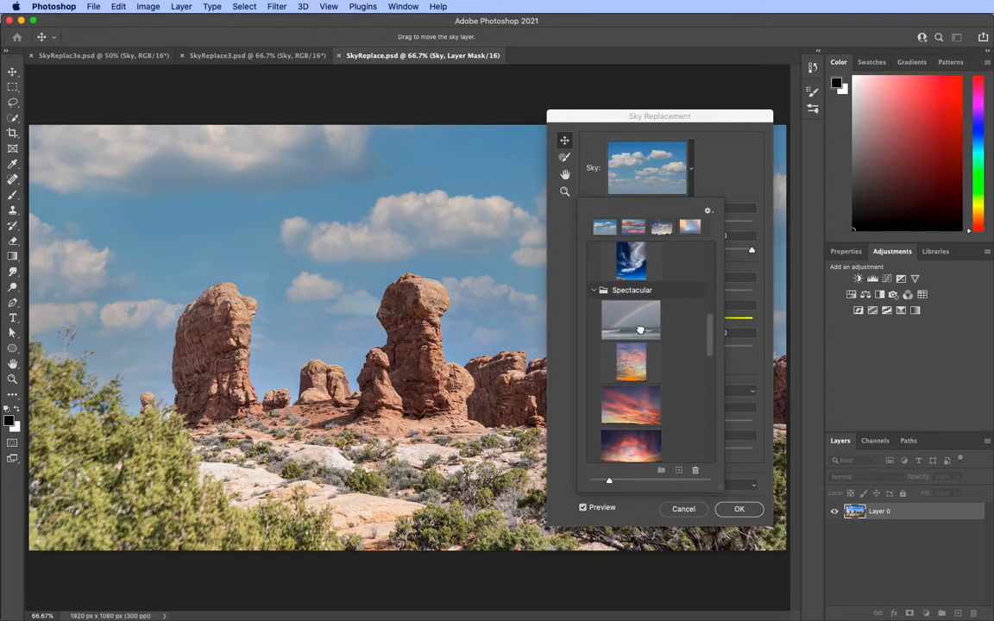
{"action": "left_click", "coordinate": [641, 334]}
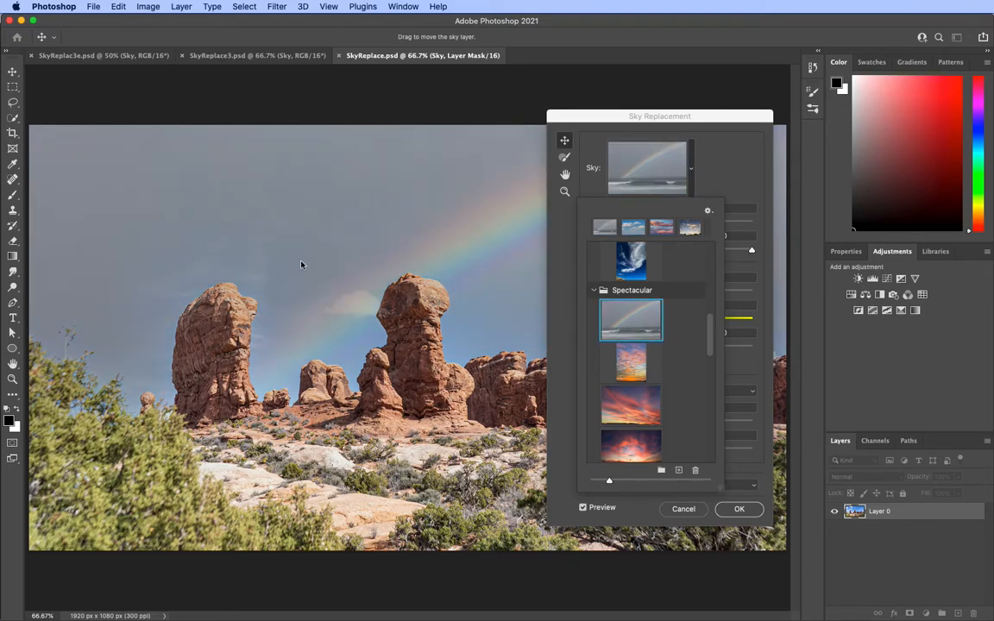
- Move the Sky Replacement dialog clear of the rocks and set Fade Edge to 0
{"action": "left_click_drag", "start_coordinate": [593, 124], "coordinate": [683, 88]}
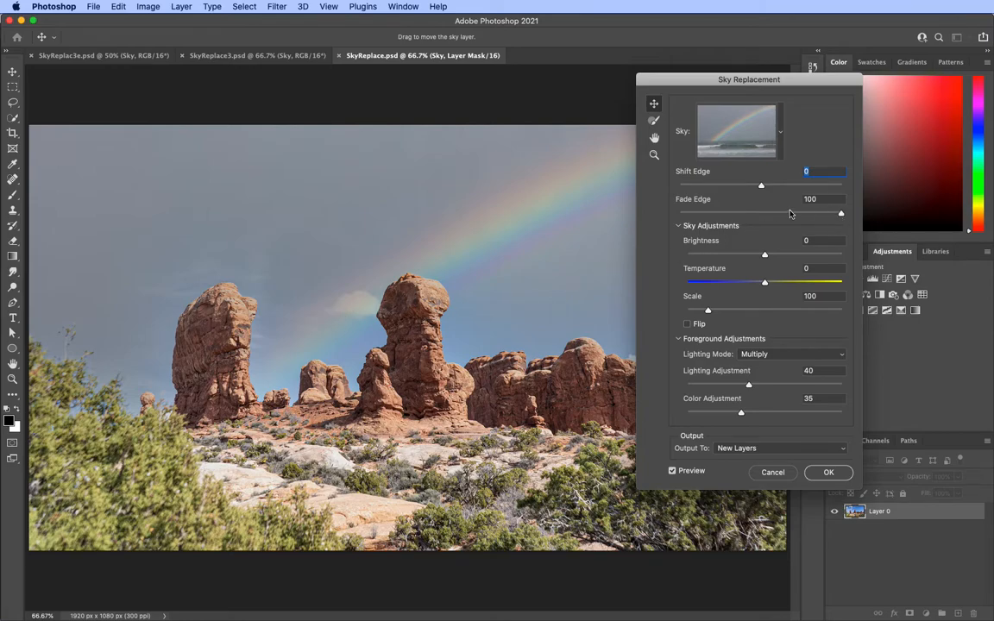
{"action": "mouse_move", "coordinate": [841, 213]}
{"action": "left_mouse_down"}
{"action": "mouse_move", "coordinate": [670, 218]}
{"action": "mouse_move", "coordinate": [851, 219]}
{"action": "left_mouse_up"}
{"action": "left_click_drag", "start_coordinate": [842, 213], "coordinate": [649, 217]}
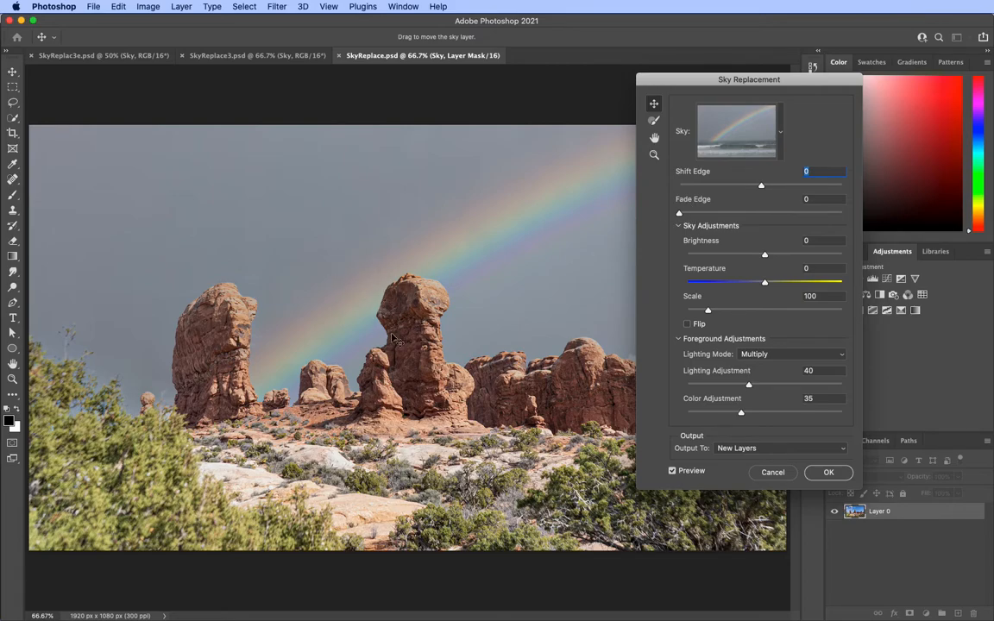
- Choose the Spectacular preset with orange and pink sunset clouds on a blue sky as the replacement sky
{"action": "left_click", "coordinate": [780, 132]}
{"action": "left_click_drag", "start_coordinate": [800, 239], "coordinate": [800, 332]}
{"action": "left_click", "coordinate": [720, 319]}
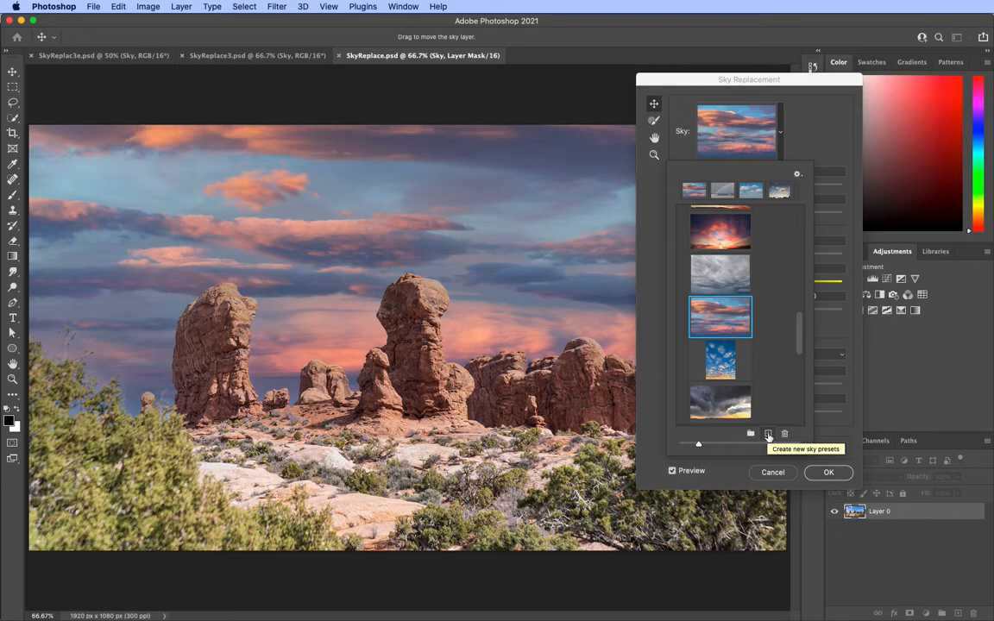
{"action": "left_click", "coordinate": [820, 123]}
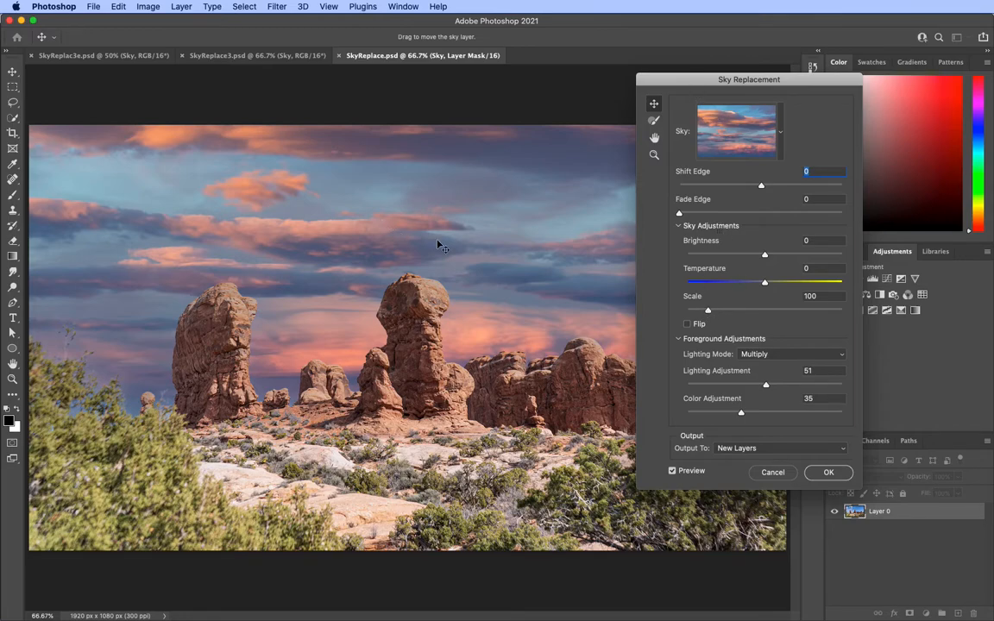
- Scale the replacement sky to 200, reposition its clouds behind the rock formations, and apply it to new layers
{"action": "left_click_drag", "start_coordinate": [707, 311], "coordinate": [753, 311]}
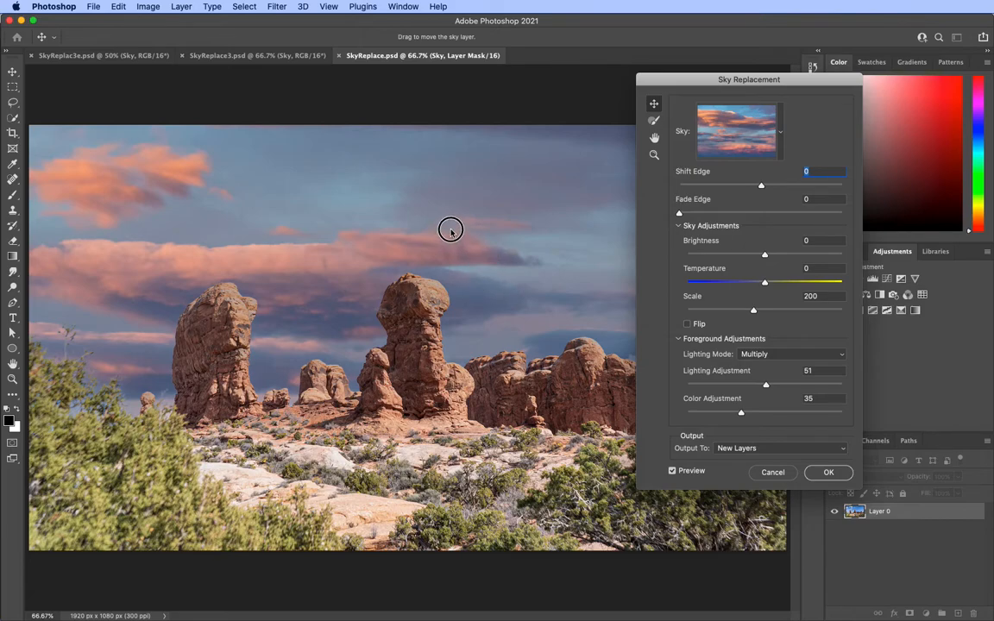
{"action": "left_click_drag", "start_coordinate": [463, 222], "coordinate": [487, 277]}
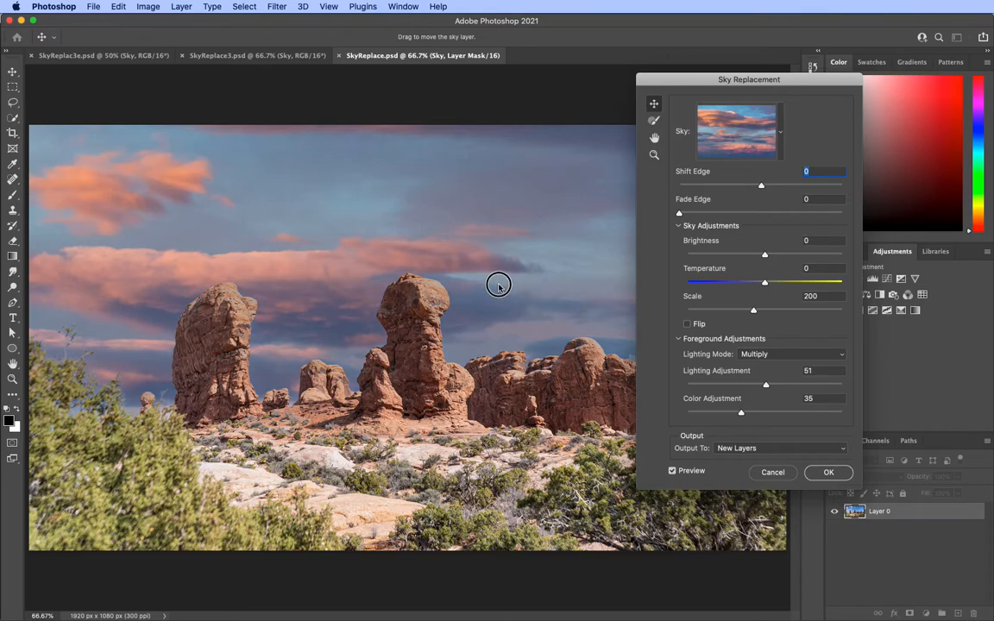
{"action": "left_click_drag", "start_coordinate": [499, 280], "coordinate": [466, 231]}
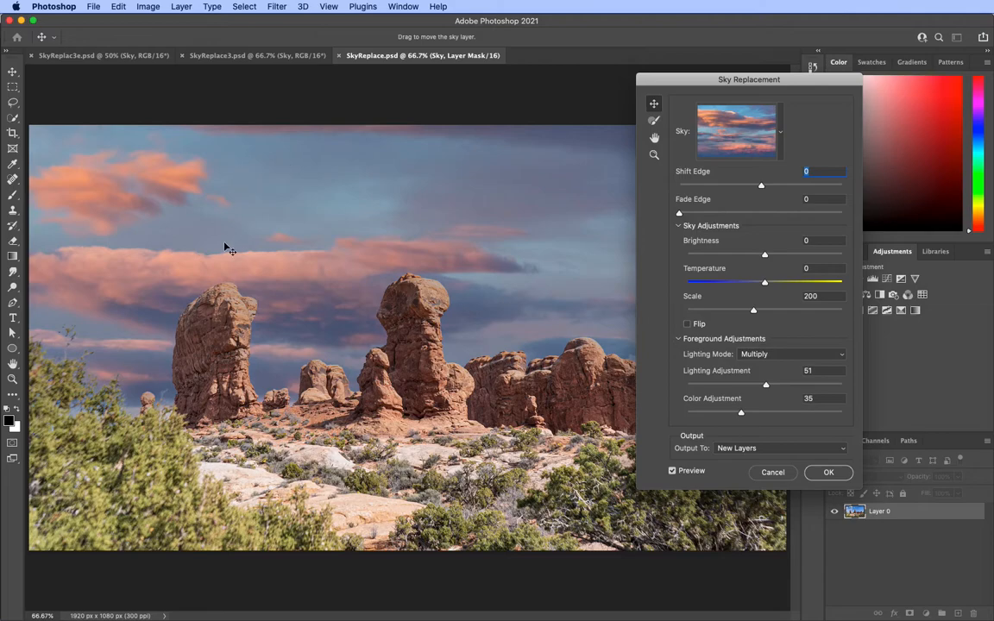
{"action": "left_click_drag", "start_coordinate": [181, 241], "coordinate": [237, 230]}
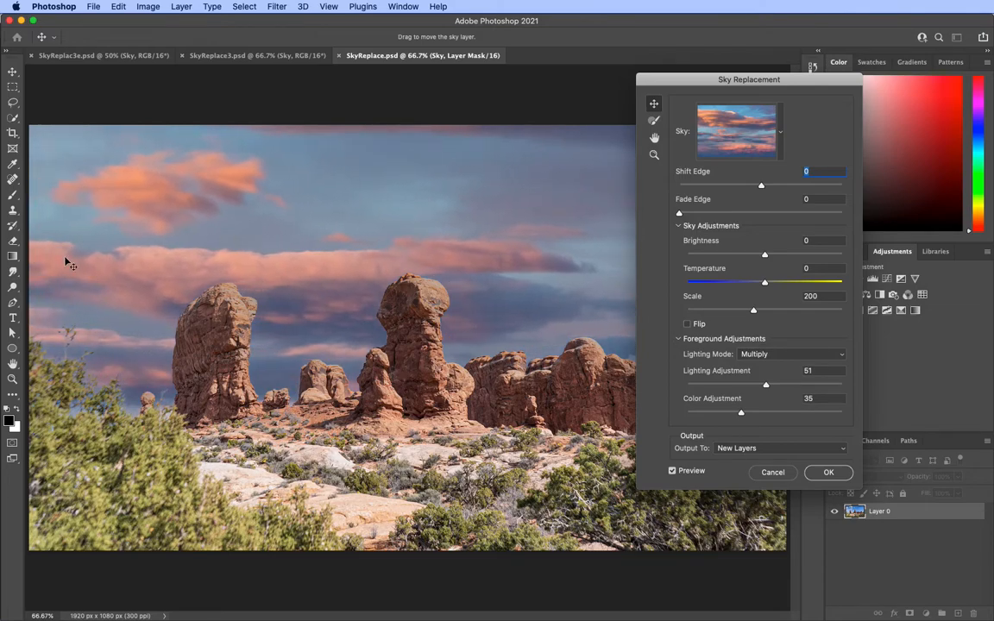
{"action": "left_click_drag", "start_coordinate": [454, 251], "coordinate": [350, 206]}
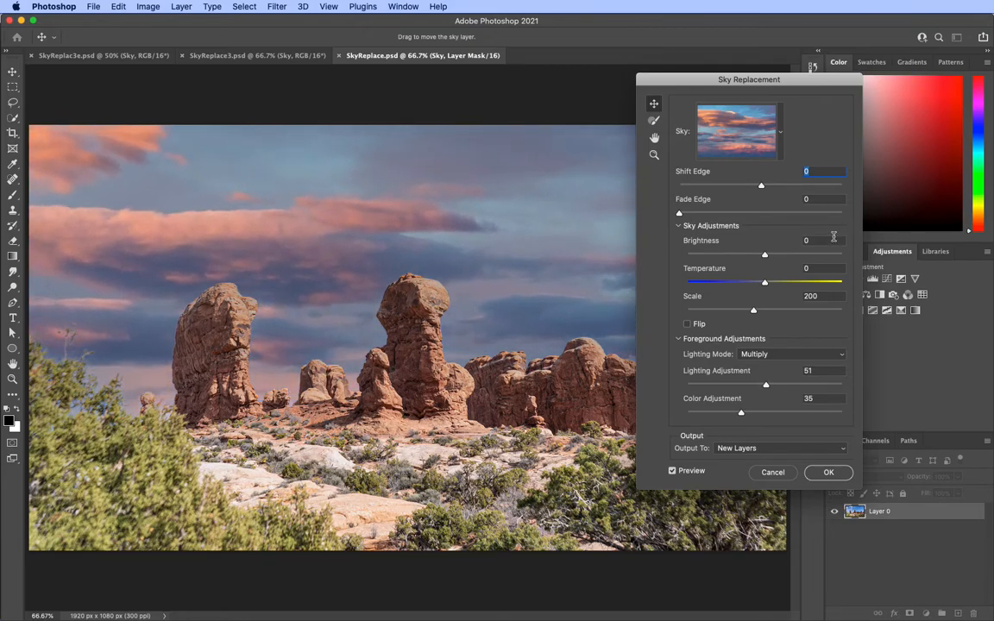
{"action": "left_click", "coordinate": [812, 296]}
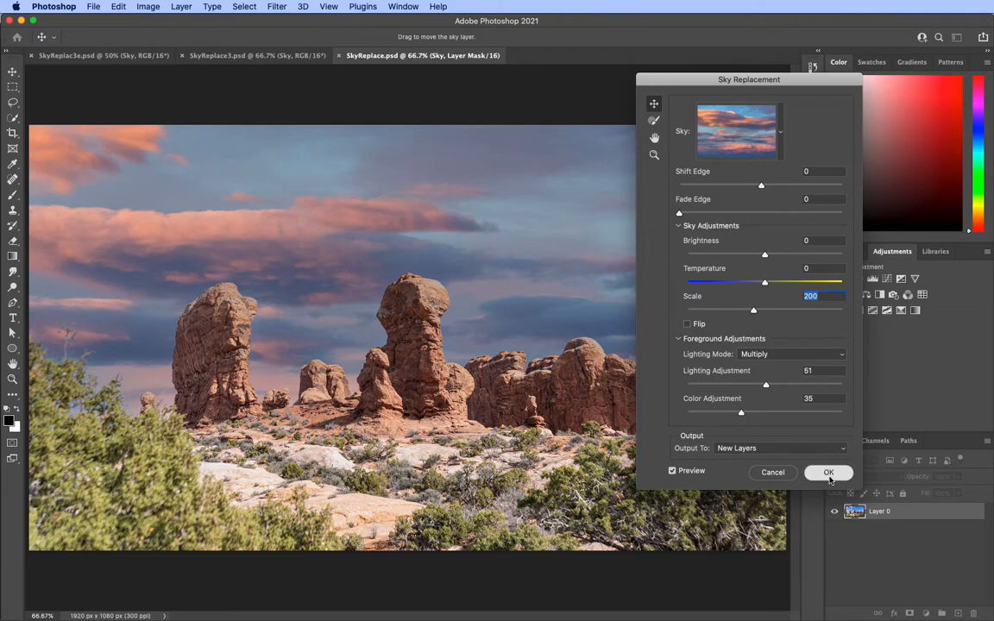
{"action": "left_click", "coordinate": [826, 473]}
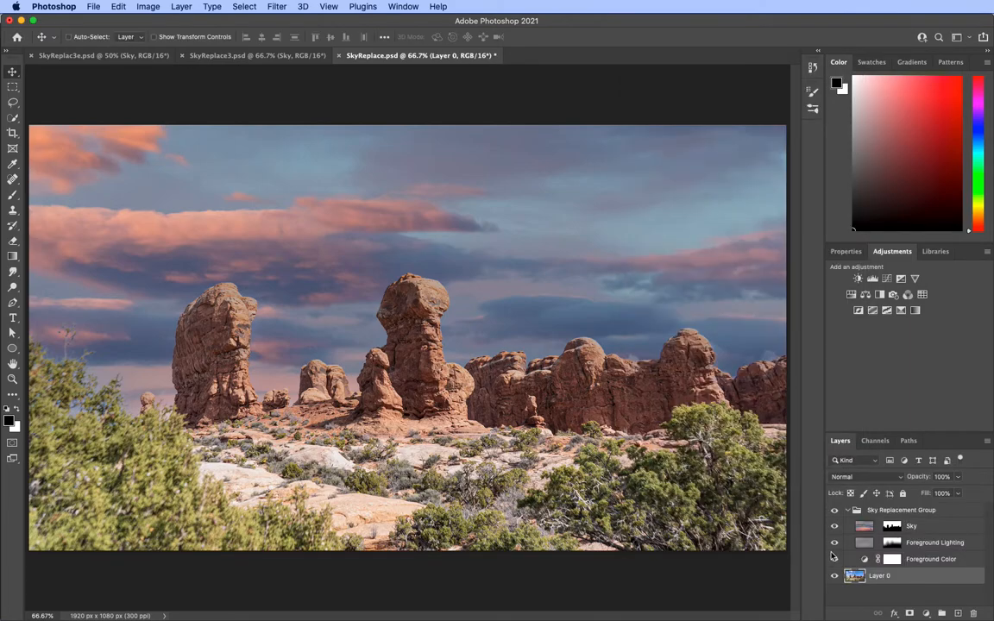
- Compare the image with the Sky Replacement Group and its Foreground Lighting layer shown and hidden, and examine the Sky layer's mask
{"action": "left_click", "coordinate": [859, 512]}
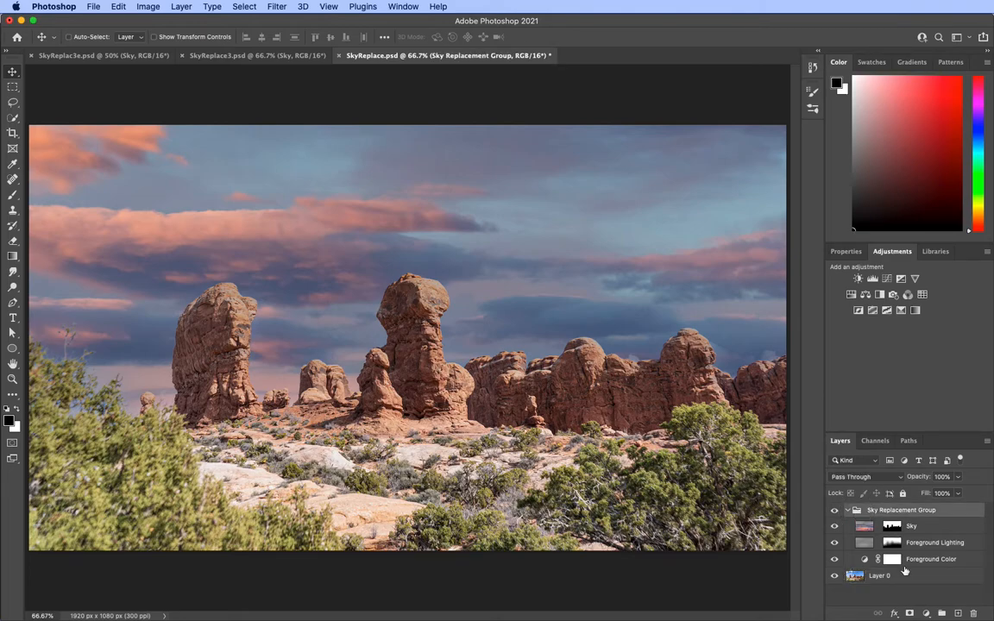
{"action": "left_click", "coordinate": [833, 512]}
{"action": "left_click", "coordinate": [833, 512]}
{"action": "left_click", "coordinate": [833, 512]}
{"action": "left_click", "coordinate": [833, 512]}
{"action": "left_click", "coordinate": [926, 527]}
{"action": "left_click", "coordinate": [923, 542]}
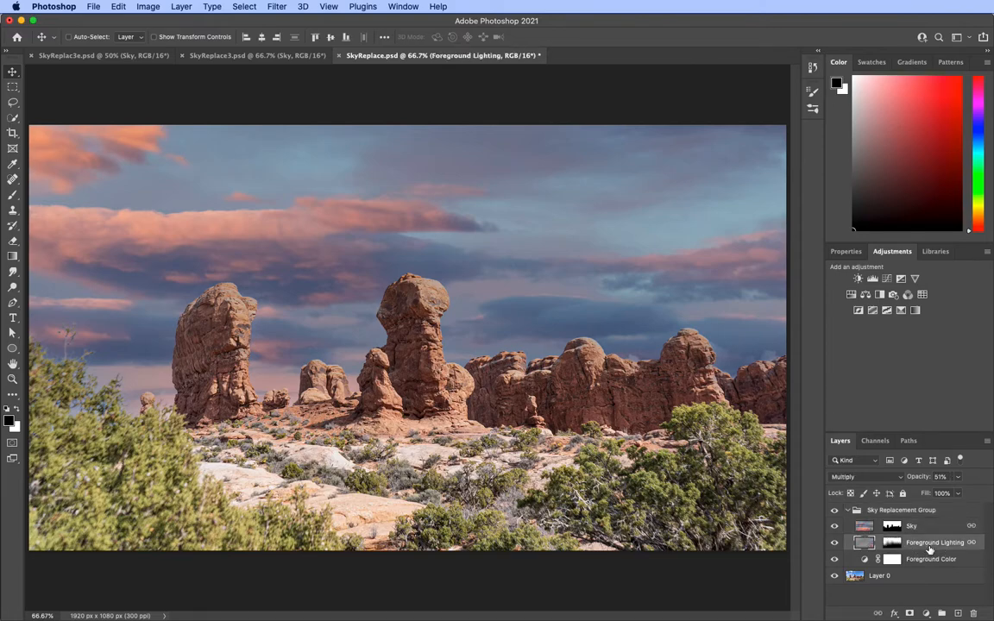
{"action": "left_click", "coordinate": [833, 543]}
{"action": "left_click", "coordinate": [833, 543]}
{"action": "left_click", "coordinate": [891, 525]}
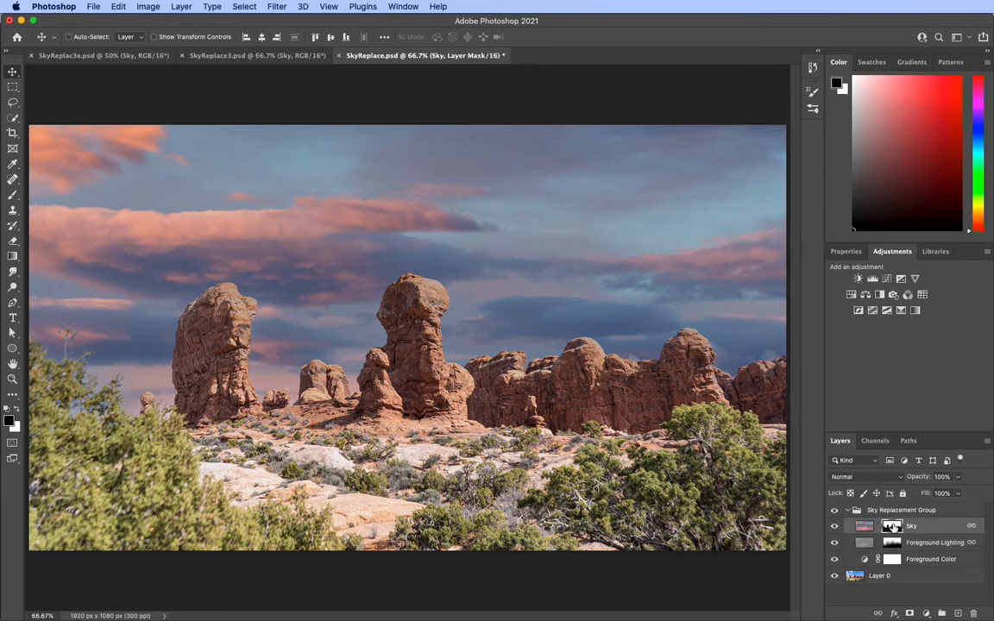
- Take the Sky, Foreground Lighting and Foreground Color layers out of the Sky Replacement Group and delete the empty group
{"action": "left_click", "coordinate": [864, 527]}
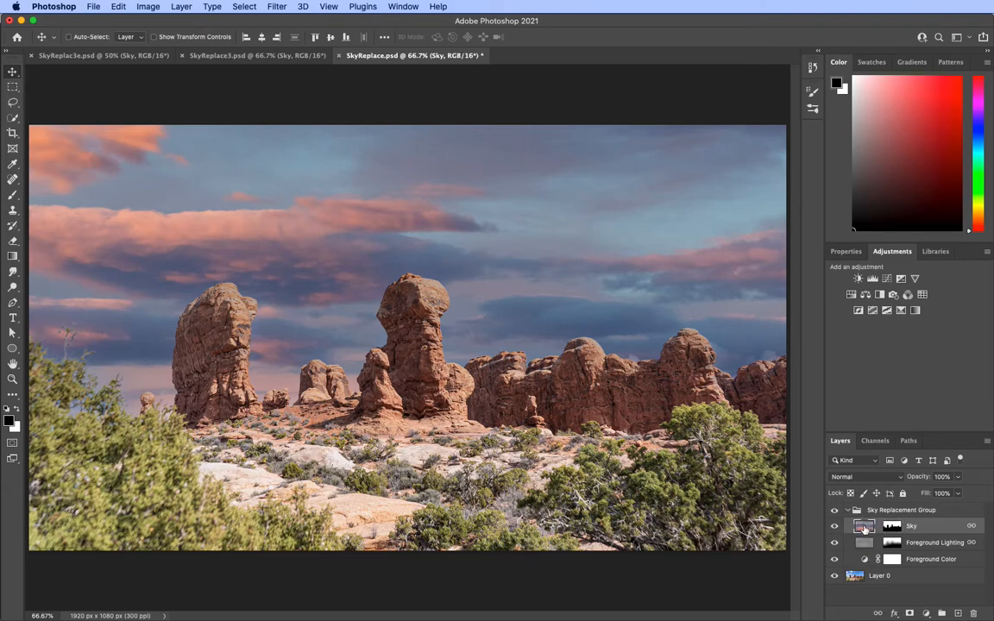
{"action": "left_click", "coordinate": [936, 563], "text": "shift"}
{"action": "left_click_drag", "start_coordinate": [916, 528], "coordinate": [914, 507]}
{"action": "left_click", "coordinate": [914, 560]}
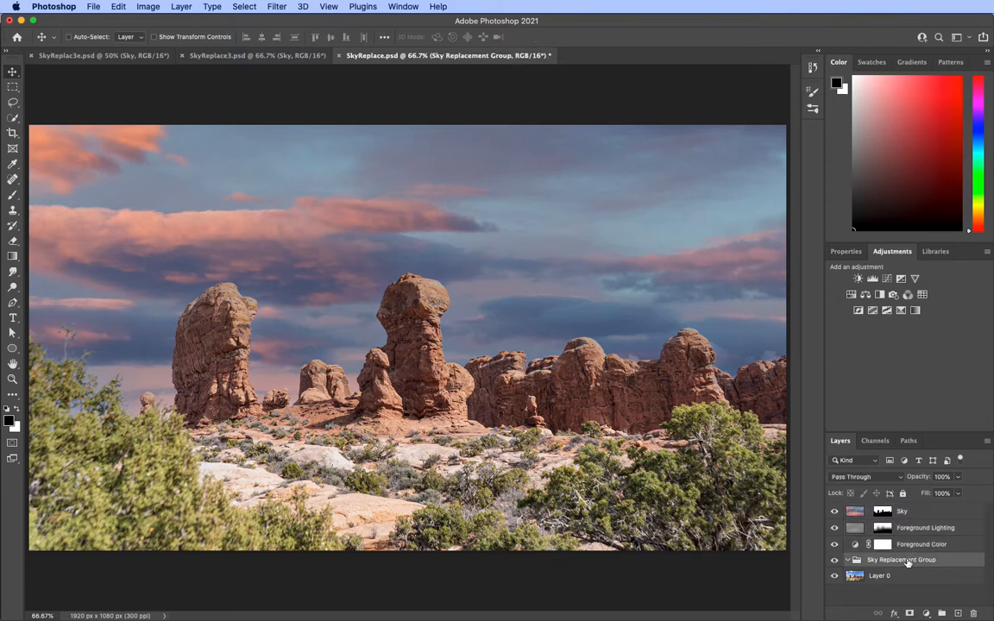
{"action": "key", "text": "Delete"}
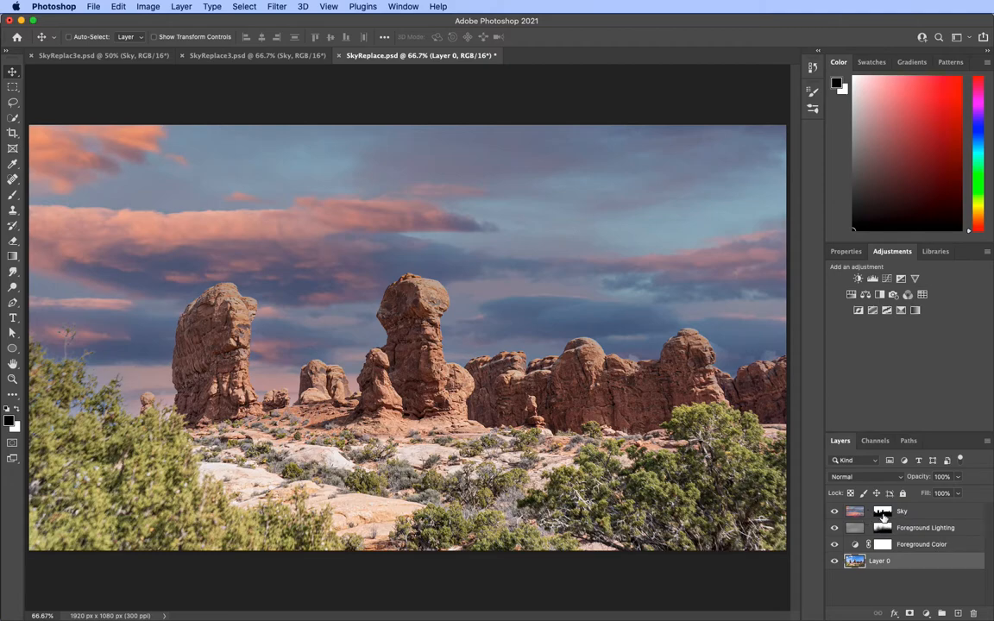
- Unlink the Sky layer from Foreground Lighting, then test moving the sky and undo the move
{"action": "left_click", "coordinate": [854, 511]}
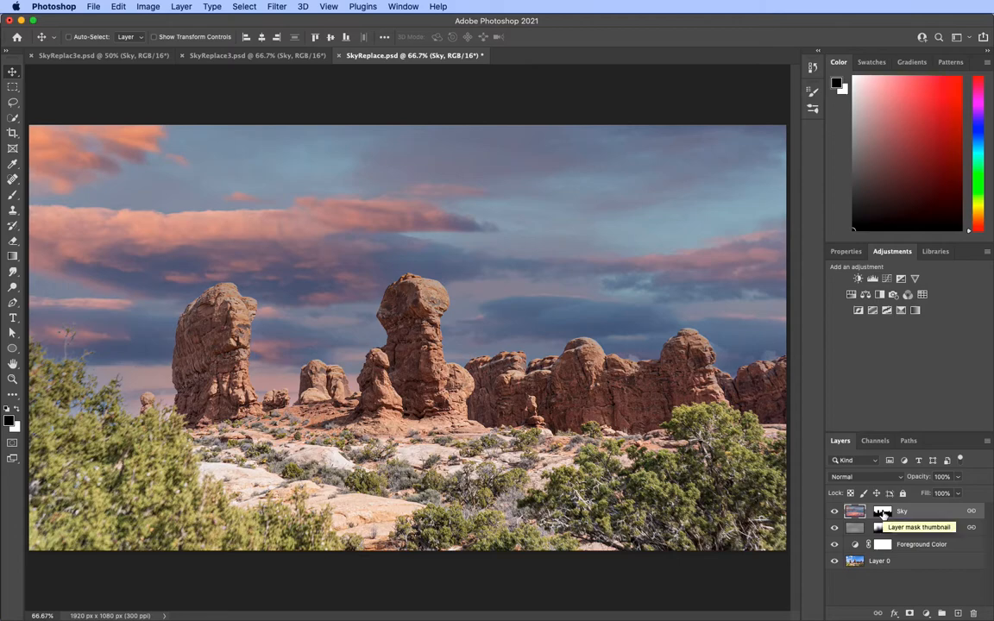
{"action": "right_click", "coordinate": [970, 515]}
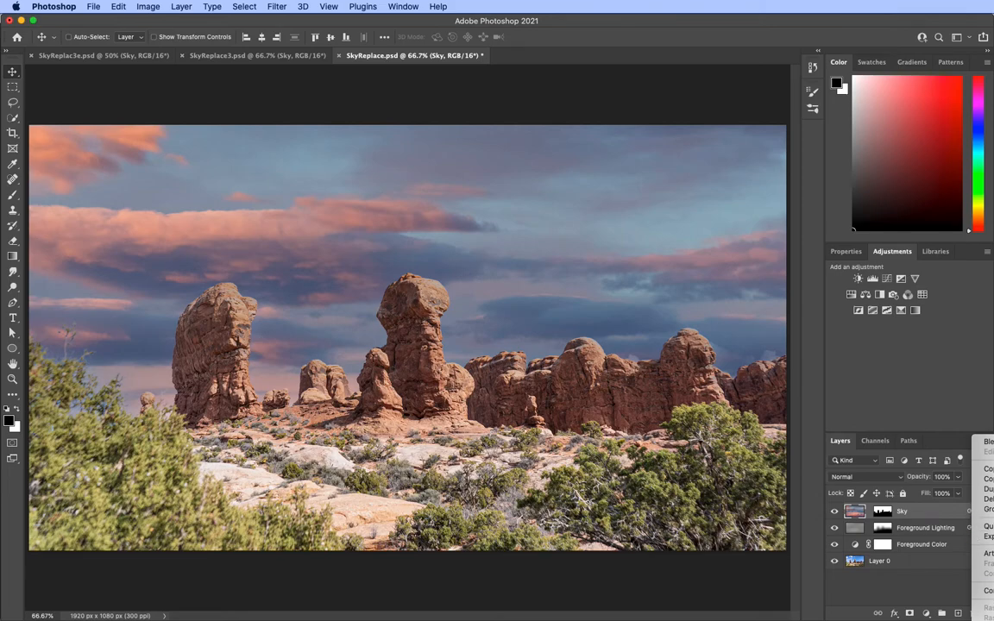
{"action": "left_click", "coordinate": [988, 619]}
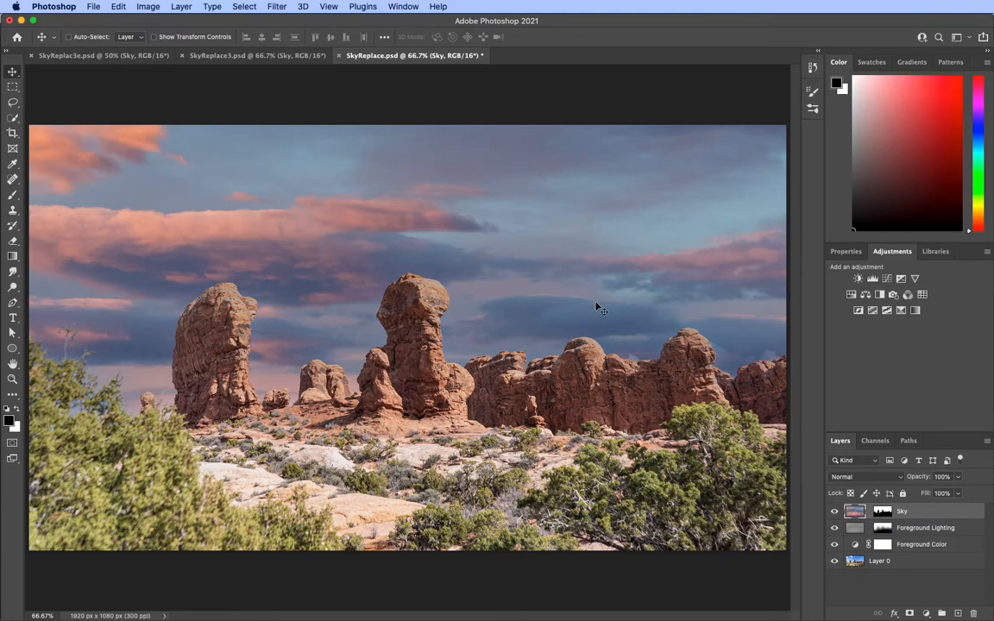
{"action": "left_click_drag", "start_coordinate": [639, 305], "coordinate": [604, 307]}
{"action": "key", "text": "super+z"}
- Duplicate the Sky layer, hide the original, and apply the copy's layer mask to its pixels
{"action": "left_click_drag", "start_coordinate": [949, 512], "coordinate": [958, 613]}
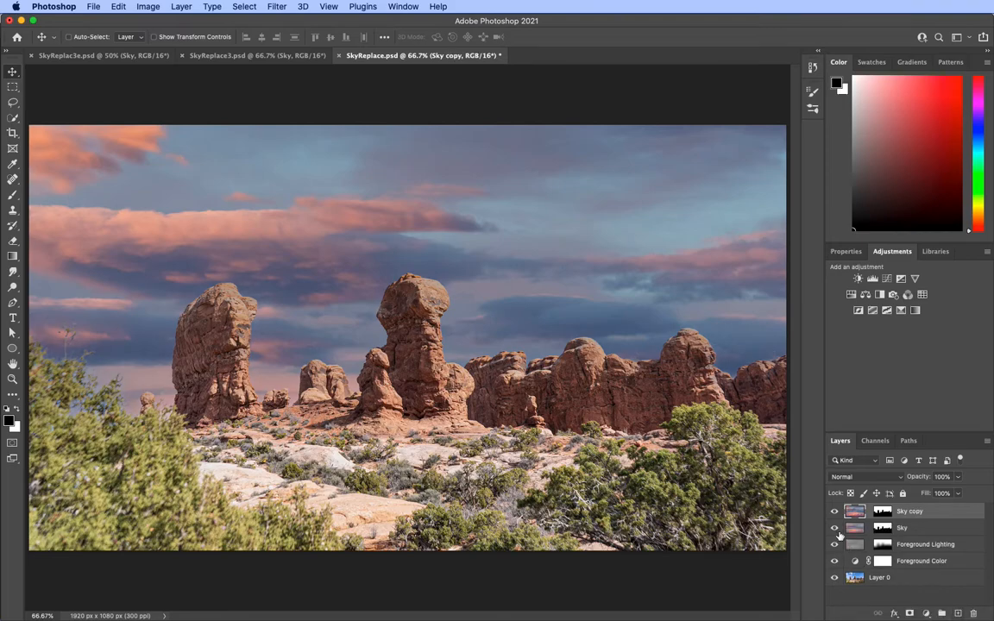
{"action": "left_click_drag", "start_coordinate": [902, 515], "coordinate": [973, 614]}
{"action": "left_click", "coordinate": [836, 298]}
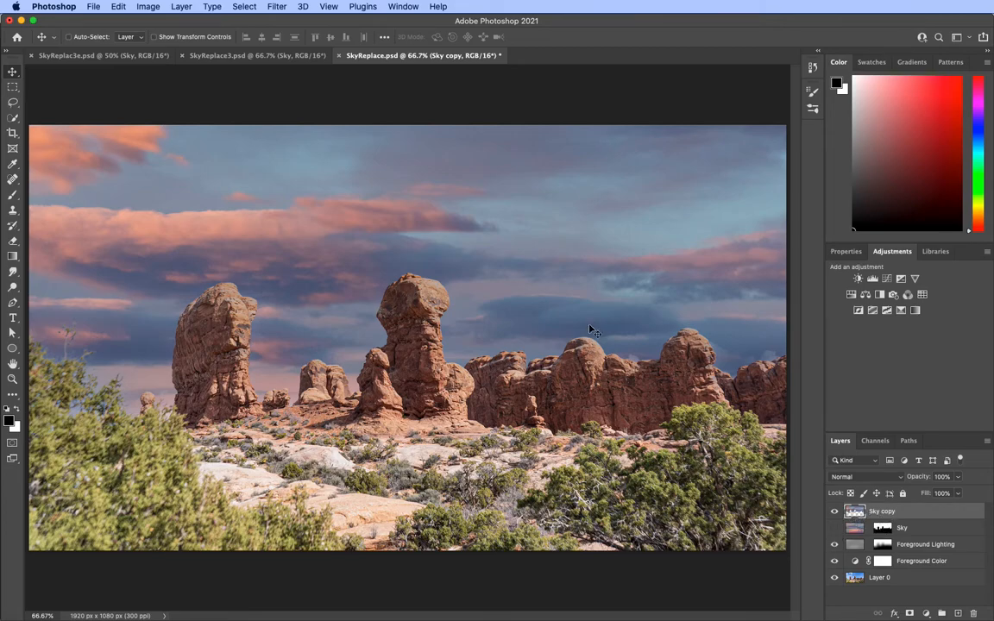
- Test moving the sky copy, undo the move, then delete the copy and show the original Sky layer
{"action": "left_click_drag", "start_coordinate": [583, 308], "coordinate": [480, 309]}
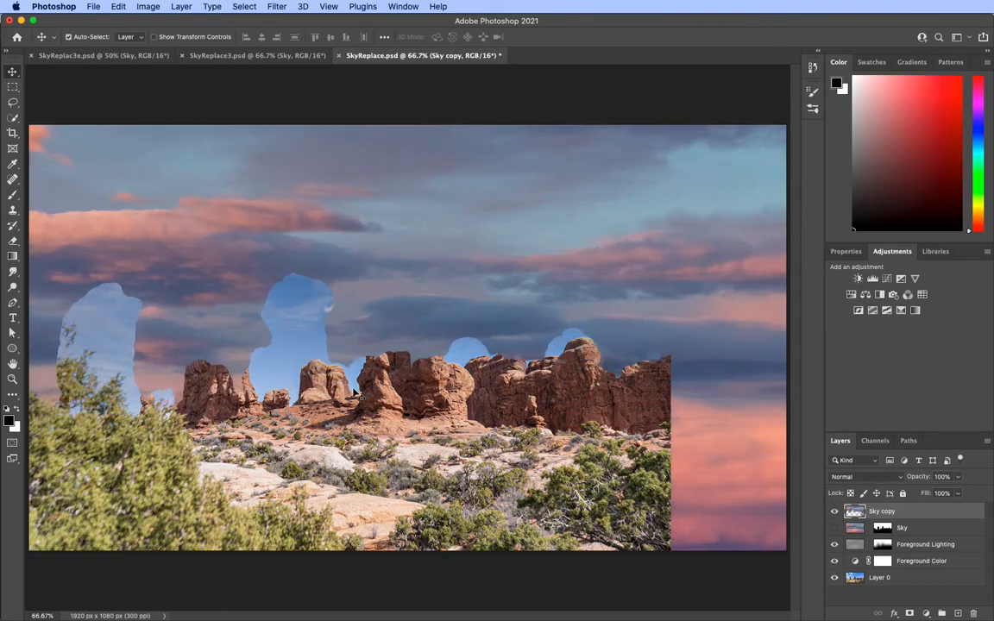
{"action": "key", "text": "super+z"}
{"action": "left_click_drag", "start_coordinate": [910, 514], "coordinate": [973, 613]}
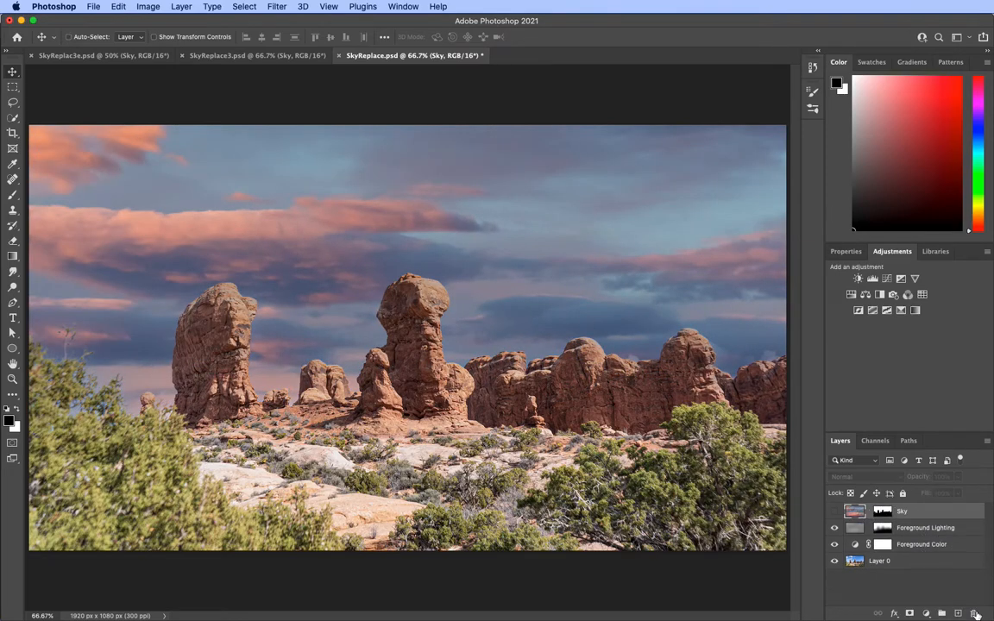
{"action": "left_click", "coordinate": [834, 512]}
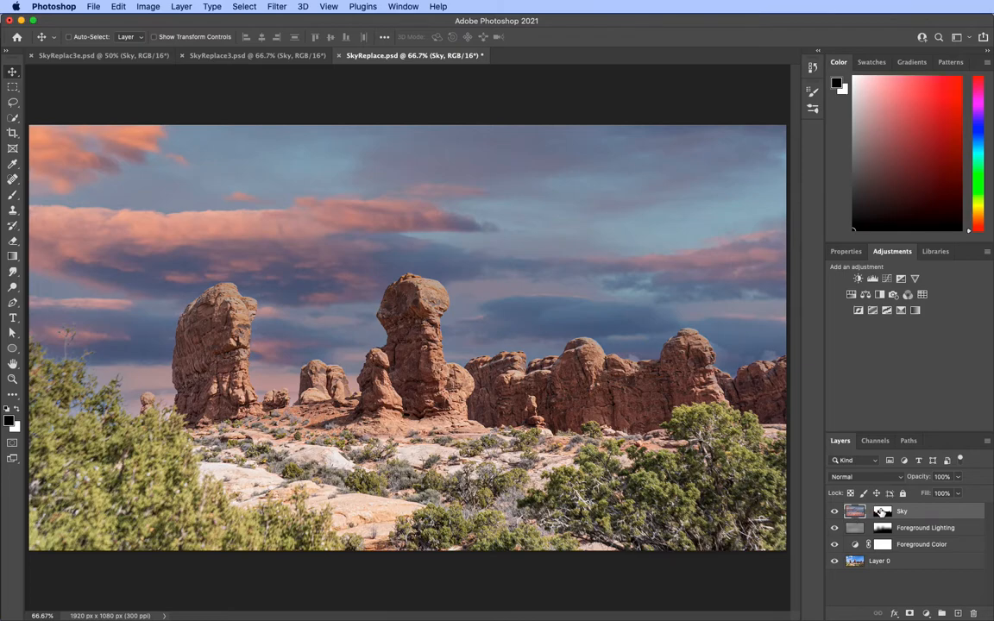
- Load the Sky layer's mask as a selection and add a new empty layer above the Sky layer
{"action": "left_click", "coordinate": [881, 515], "text": "super"}
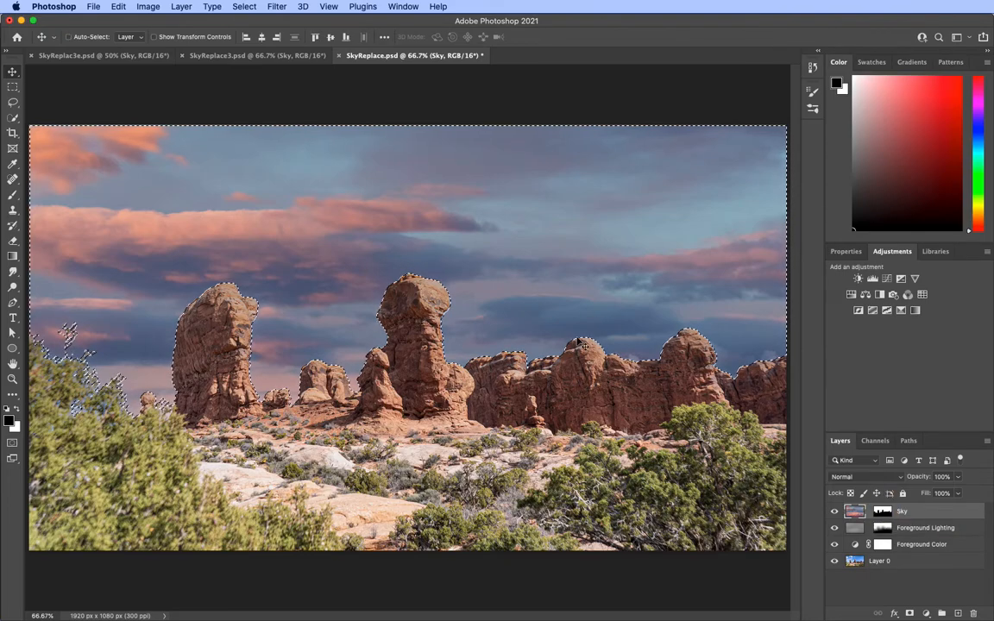
{"action": "left_click", "coordinate": [941, 613]}
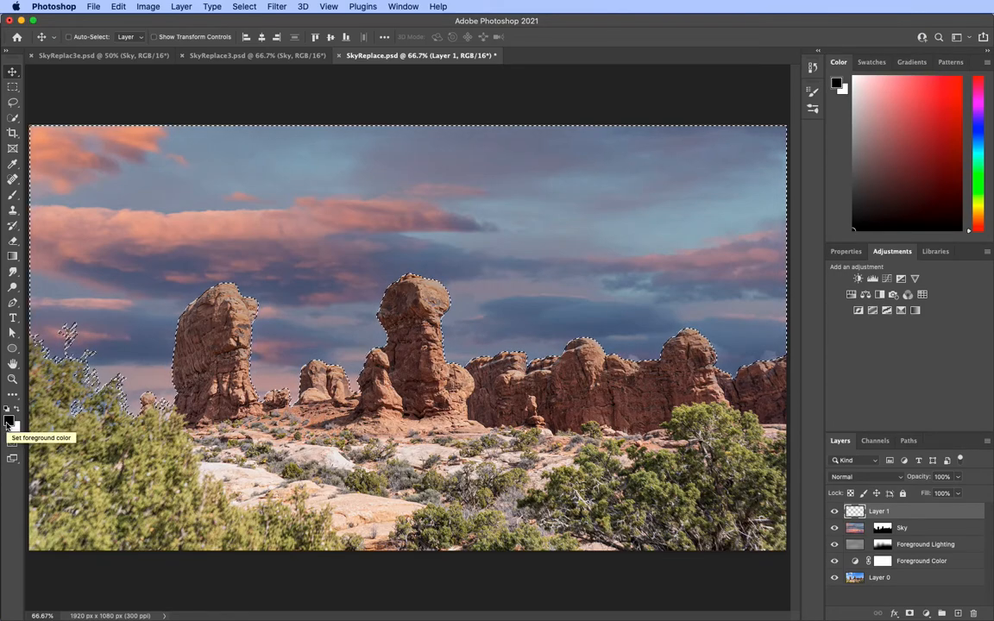
- Fill the selected sky area on Layer 1 with black, then hide that layer with the Sky layer's mask active
{"action": "key", "text": "alt+BackSpace"}
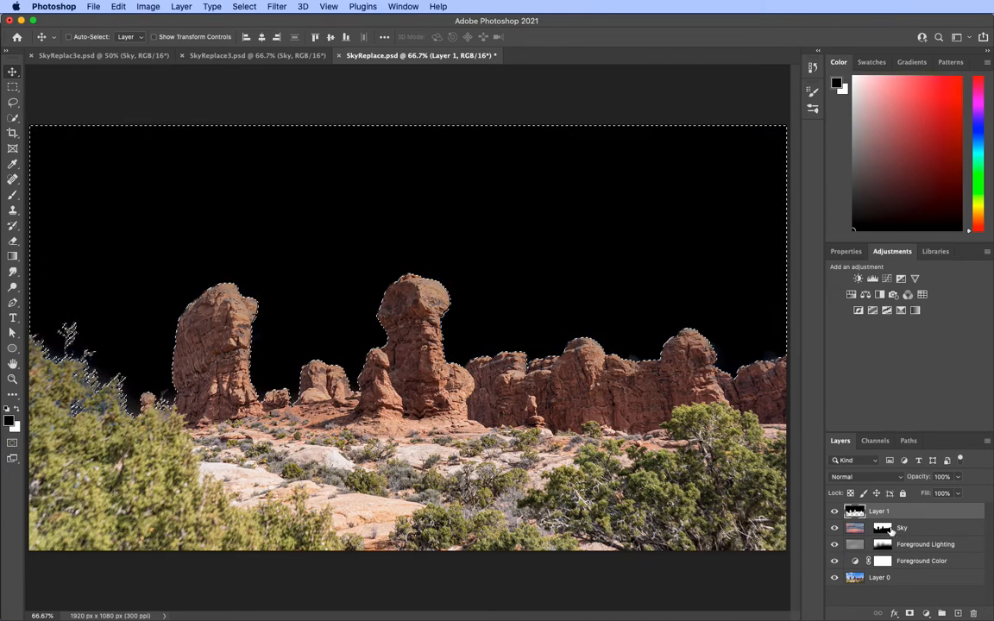
{"action": "left_click_drag", "start_coordinate": [914, 529], "coordinate": [875, 528]}
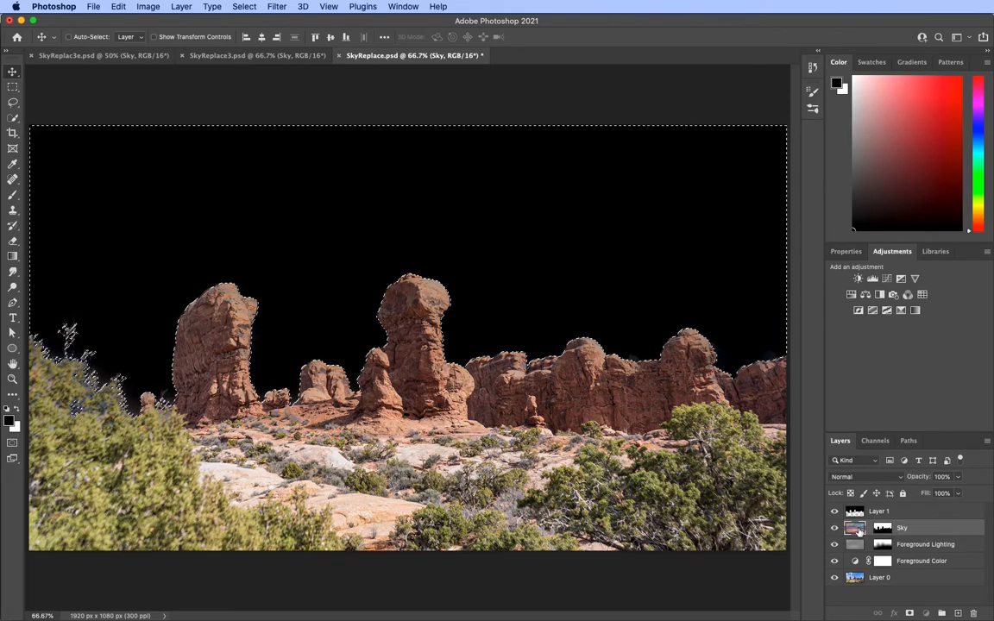
{"action": "left_click", "coordinate": [882, 530]}
{"action": "left_click", "coordinate": [834, 511]}
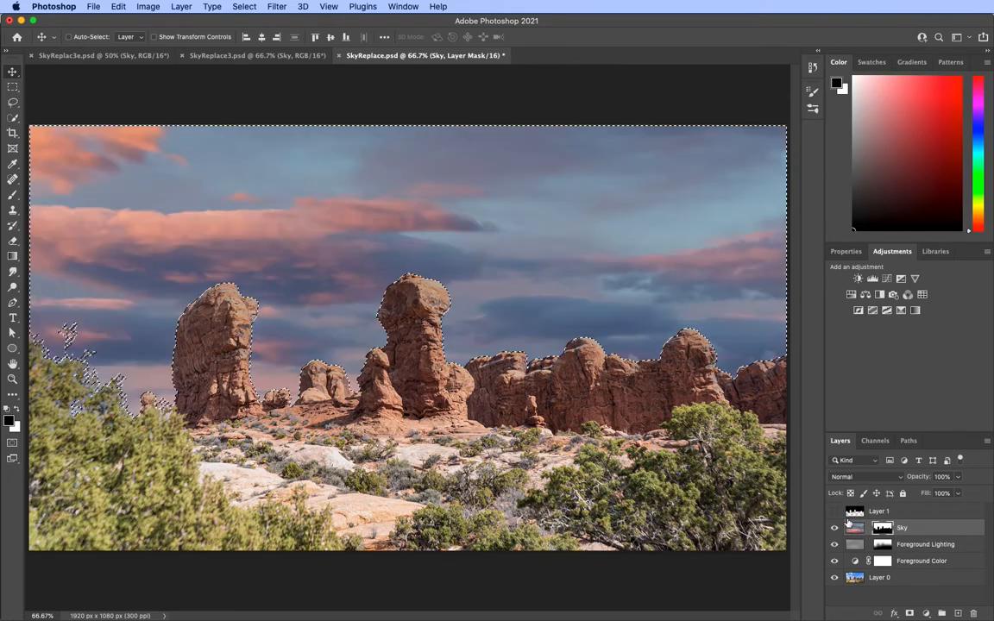
- Delete the Sky layer's mask without applying it, then clear the selection
{"action": "left_click_drag", "start_coordinate": [886, 533], "coordinate": [975, 615]}
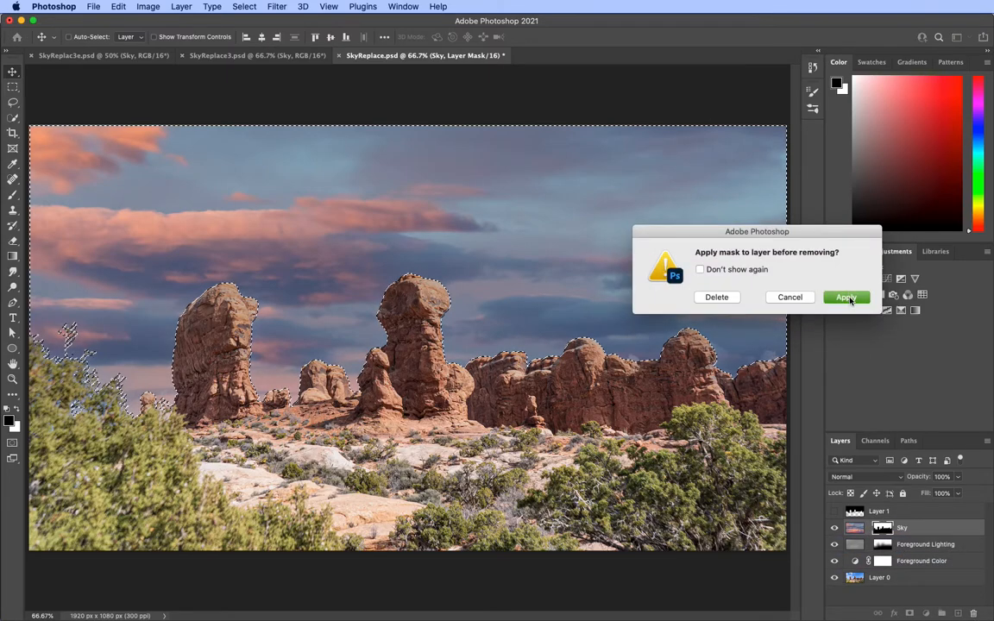
{"action": "left_click", "coordinate": [727, 298]}
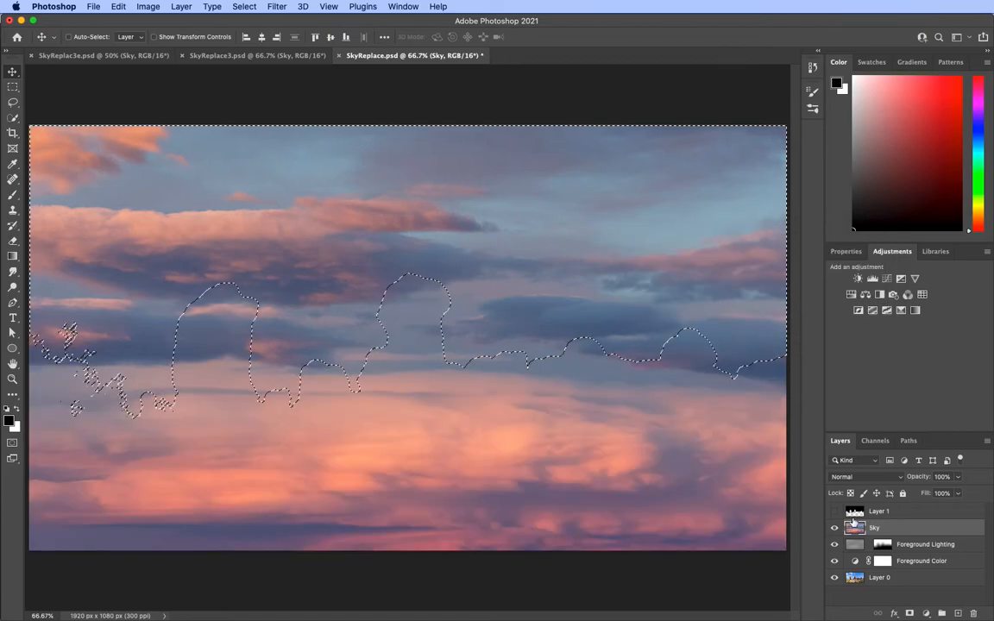
{"action": "key", "text": "super+d"}
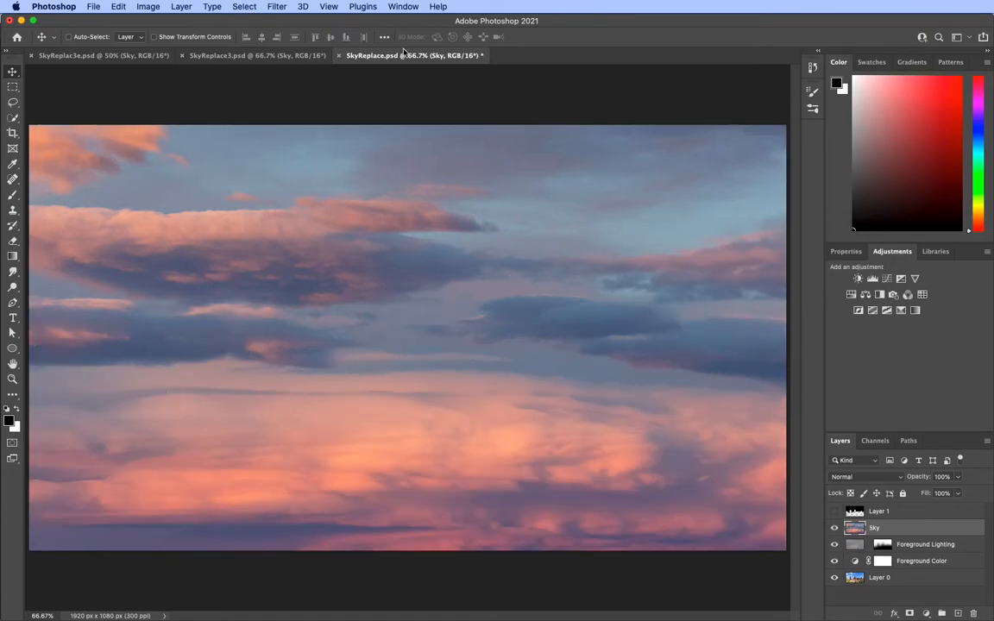
- Compare the image with the Sky, Foreground Color and Foreground Lighting layers switched on and off, leaving Sky hidden
{"action": "left_click", "coordinate": [834, 529]}
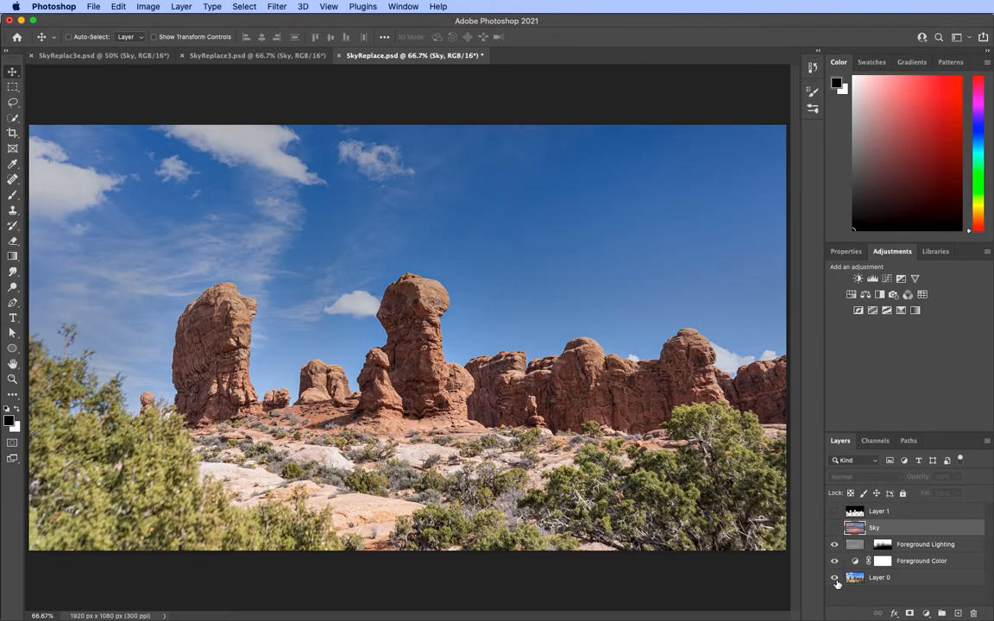
{"action": "left_click", "coordinate": [834, 562]}
{"action": "left_click", "coordinate": [834, 545]}
{"action": "left_click", "coordinate": [834, 545]}
{"action": "left_click", "coordinate": [834, 545]}
{"action": "left_click", "coordinate": [834, 545]}
{"action": "left_click", "coordinate": [834, 528]}
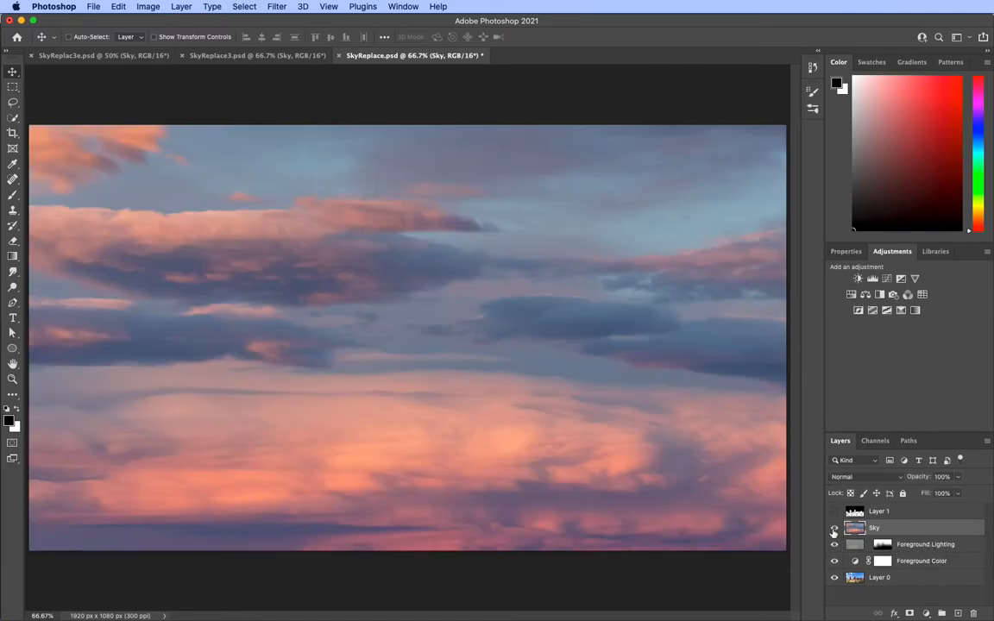
{"action": "left_click", "coordinate": [834, 528]}
- Show the black silhouette layer, Layer 1, and rename it as trackmat
{"action": "left_click", "coordinate": [834, 511]}
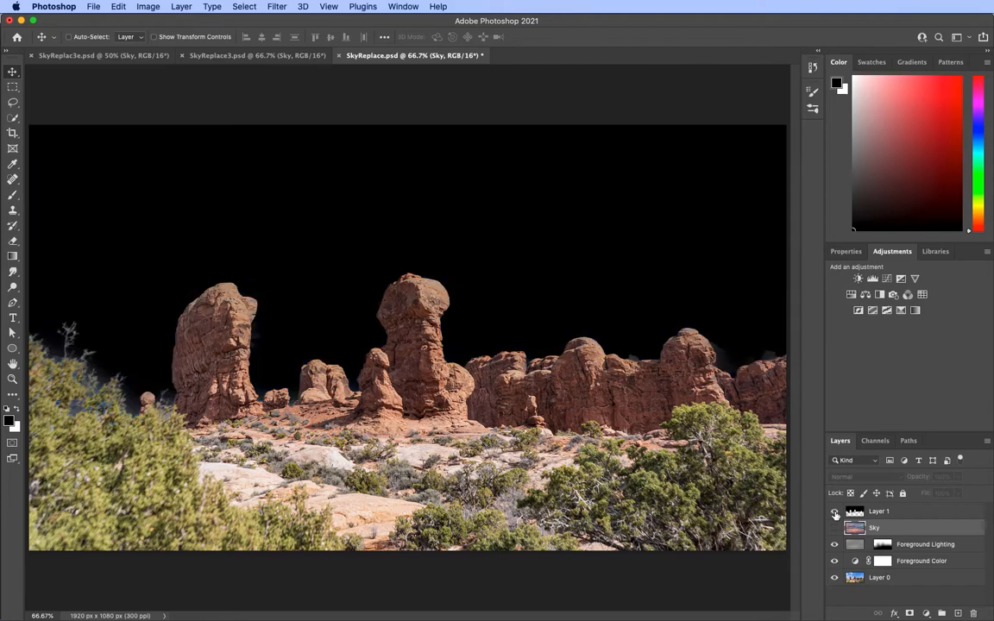
{"action": "double_click", "coordinate": [879, 512]}
{"action": "type", "text": "trackmat"}
{"action": "key", "text": "Return"}
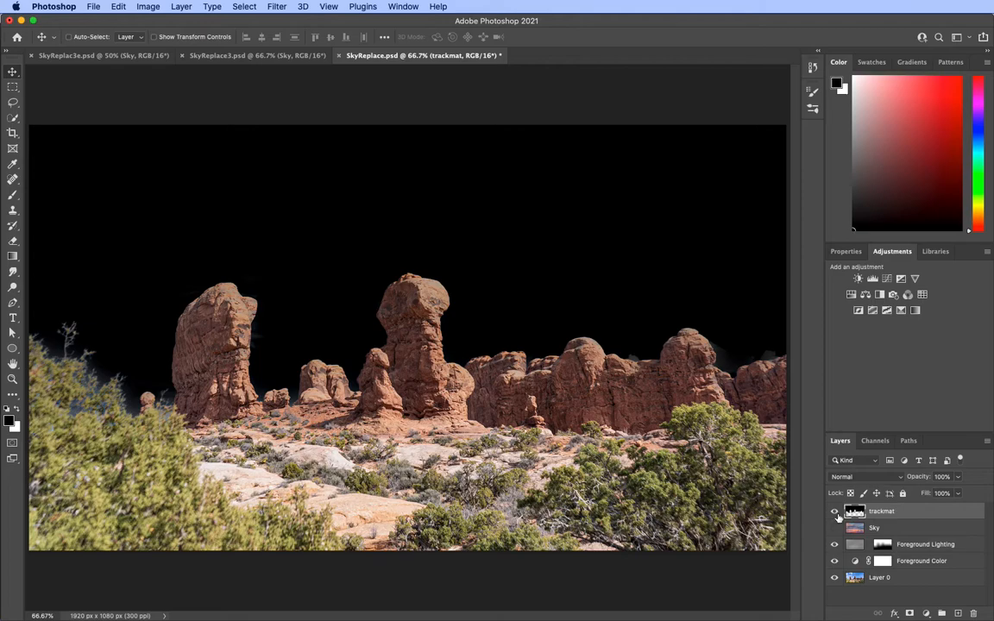
- Hide the trackmat and Sky layers and save the SkyReplace.psd document
{"action": "left_click", "coordinate": [834, 511]}
{"action": "left_click", "coordinate": [833, 528]}
{"action": "left_click", "coordinate": [833, 528]}
{"action": "left_click", "coordinate": [833, 528]}
{"action": "left_click", "coordinate": [876, 528]}
{"action": "left_click_drag", "start_coordinate": [501, 363], "coordinate": [740, 565]}
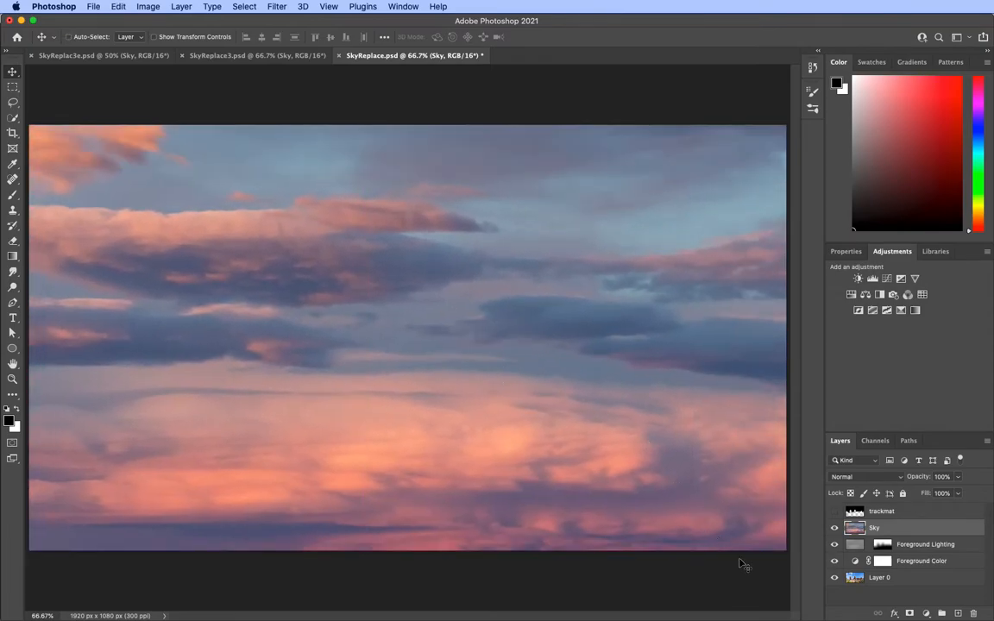
{"action": "left_click", "coordinate": [834, 528]}
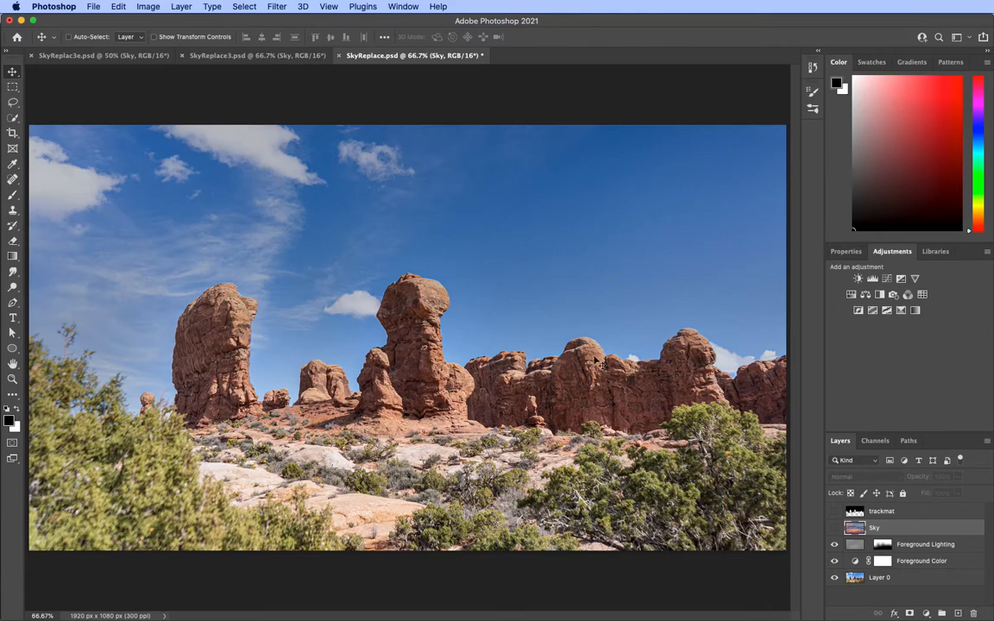
{"action": "left_click", "coordinate": [93, 7]}
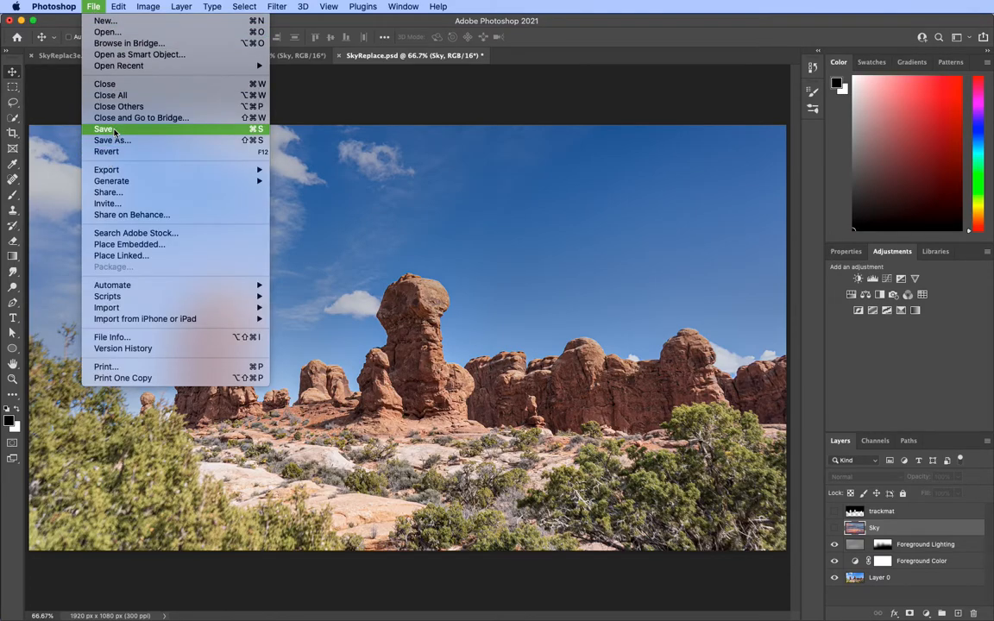
{"action": "left_click", "coordinate": [104, 128]}
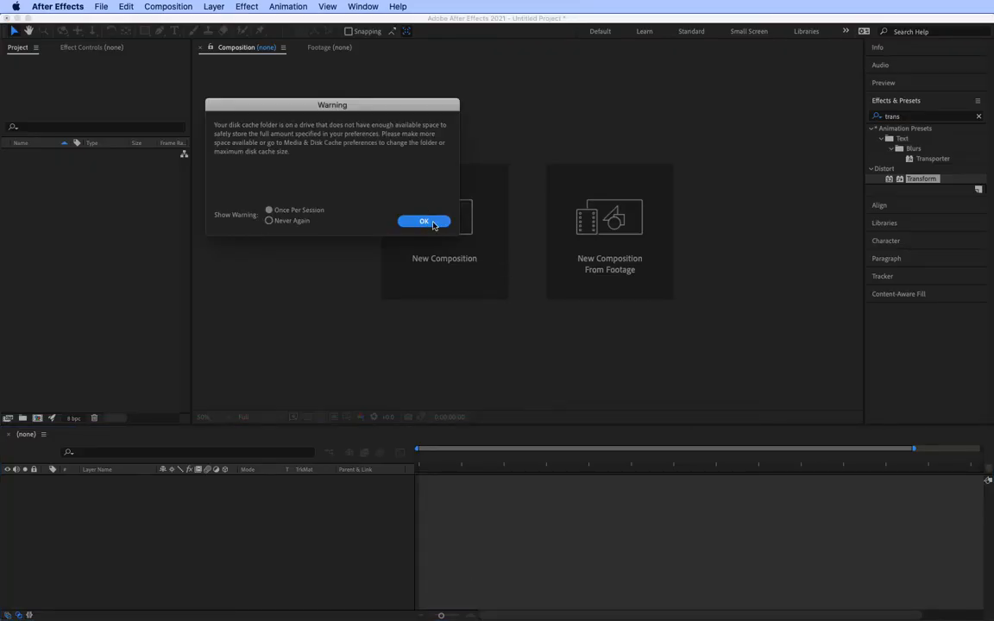
- In After Effects, import SkyReplace.psd from the Desktop as Composition - Retain Layer Sizes with Editable Layer Styles
{"action": "left_click", "coordinate": [441, 221]}
{"action": "double_click", "coordinate": [96, 227]}
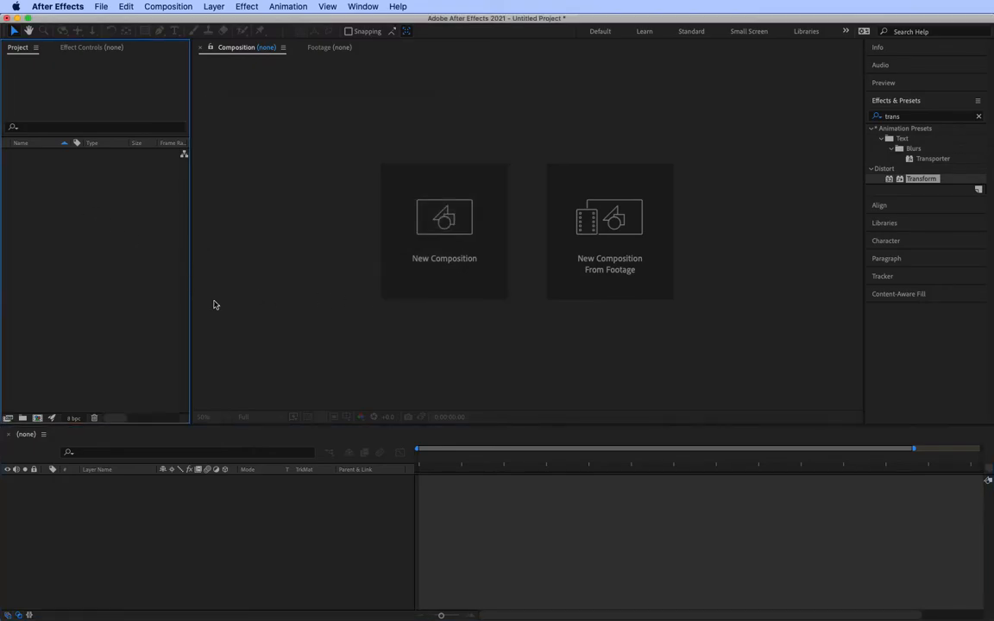
{"action": "left_click", "coordinate": [559, 161]}
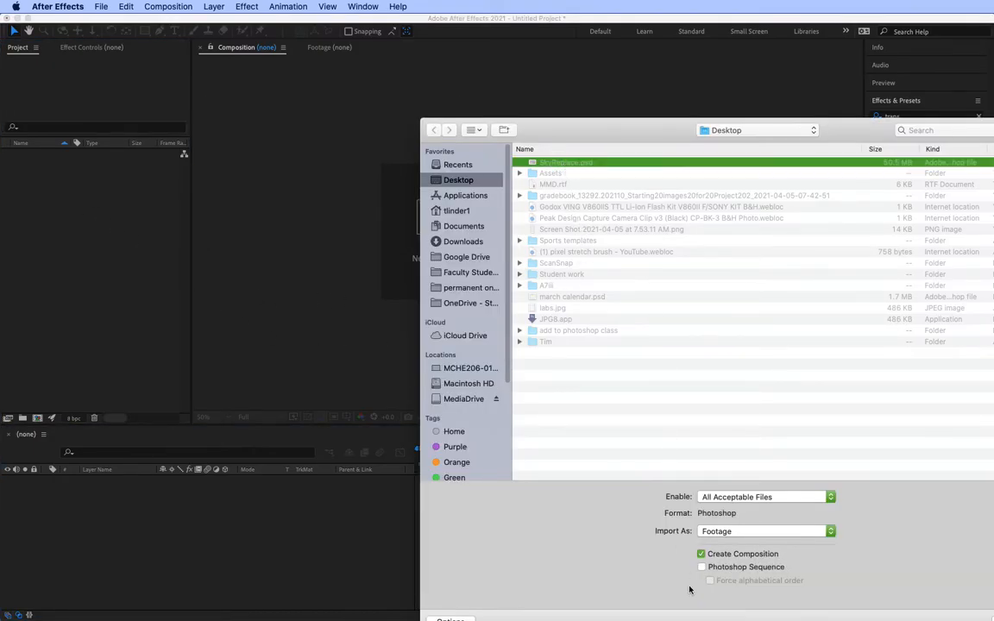
{"action": "left_click", "coordinate": [739, 532]}
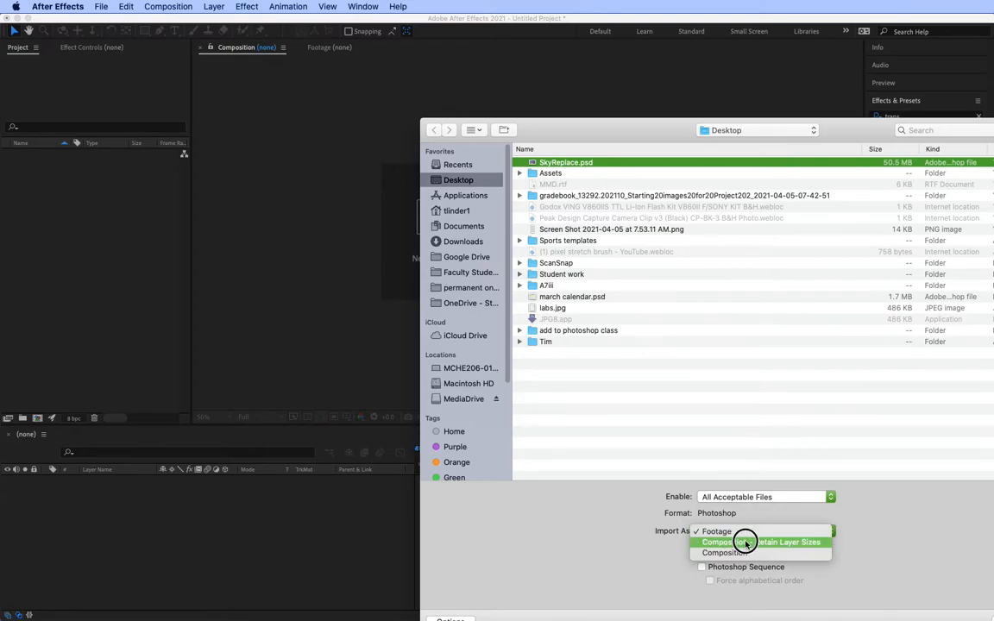
{"action": "left_click", "coordinate": [745, 542]}
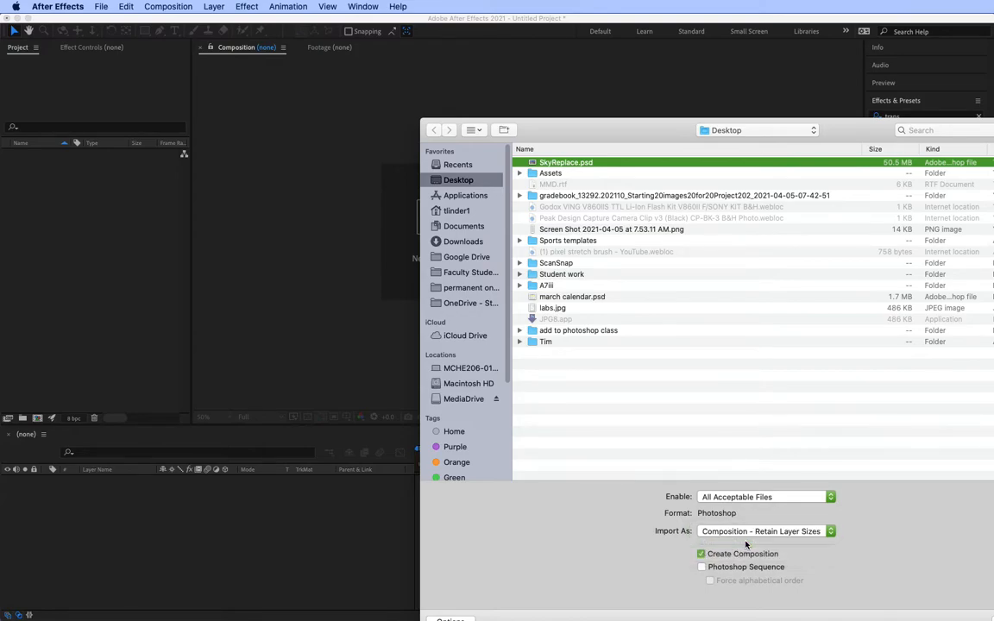
{"action": "left_click_drag", "start_coordinate": [567, 122], "coordinate": [350, 65]}
{"action": "left_click", "coordinate": [795, 565]}
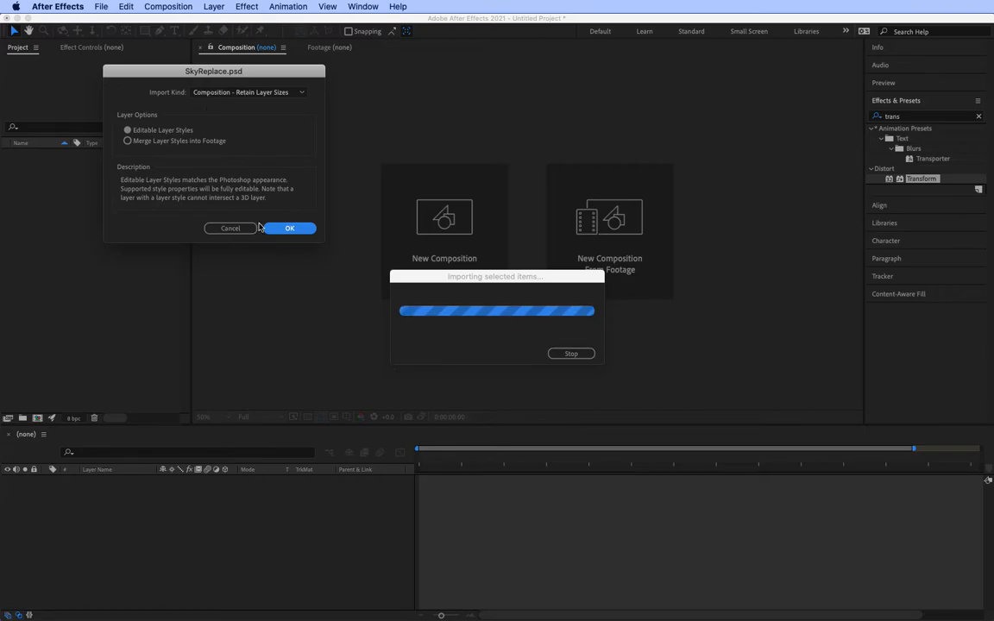
{"action": "left_click", "coordinate": [285, 228]}
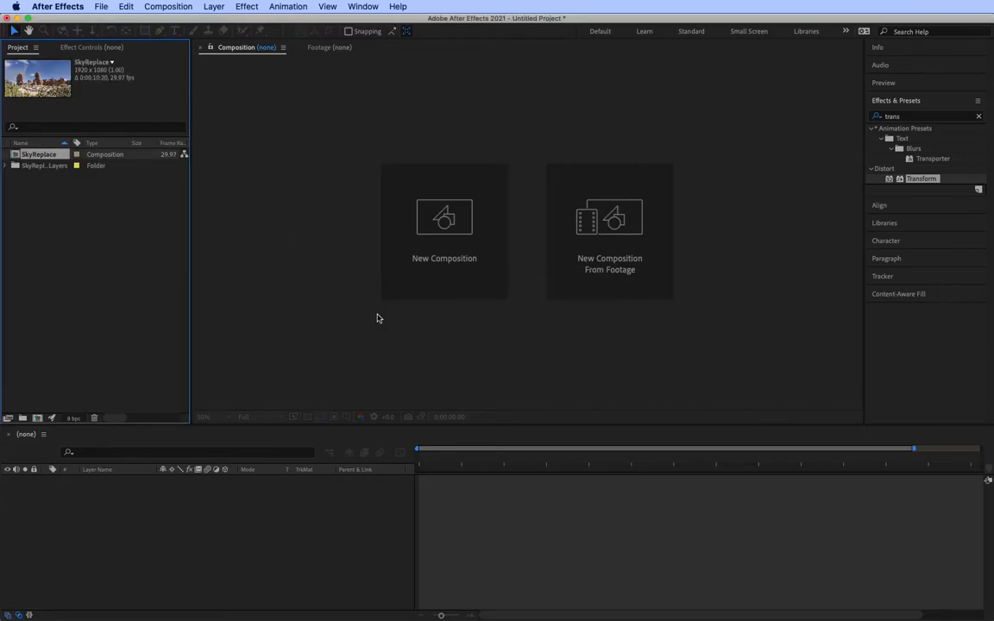
- Open the SkyReplace composition and make the Sky layer visible, keeping the trackmat layer hidden after previewing it
{"action": "double_click", "coordinate": [32, 155]}
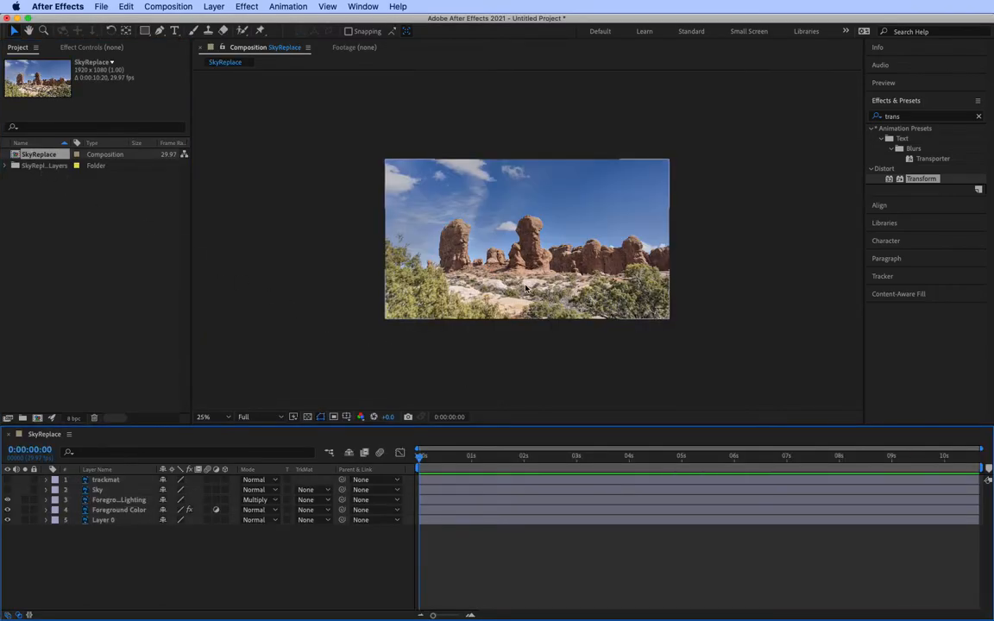
{"action": "left_click", "coordinate": [8, 491]}
{"action": "scroll", "coordinate": [506, 326], "scroll_direction": "down", "scroll_amount": 2}
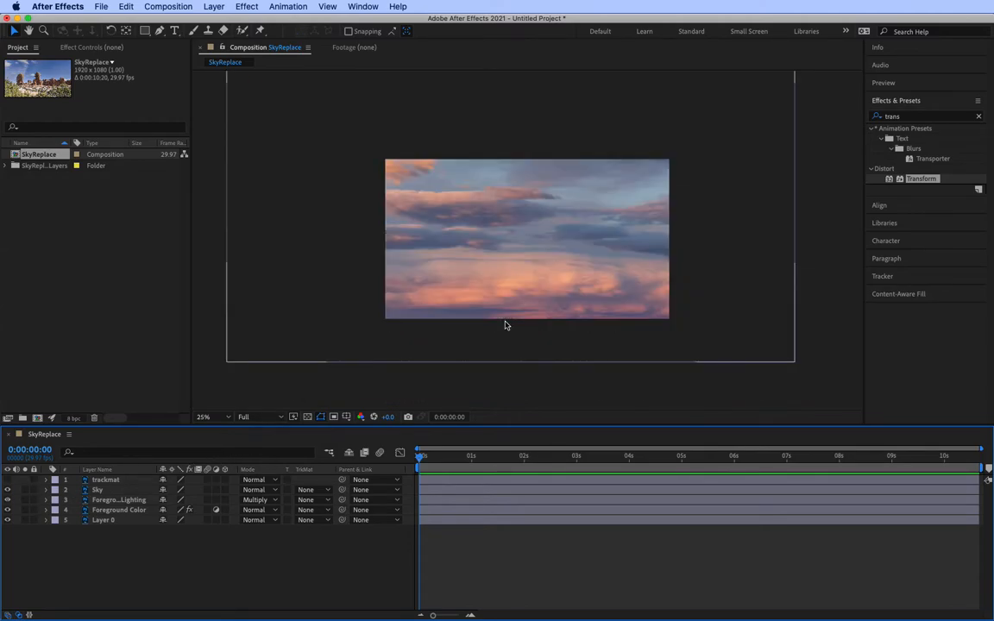
{"action": "left_click", "coordinate": [8, 480]}
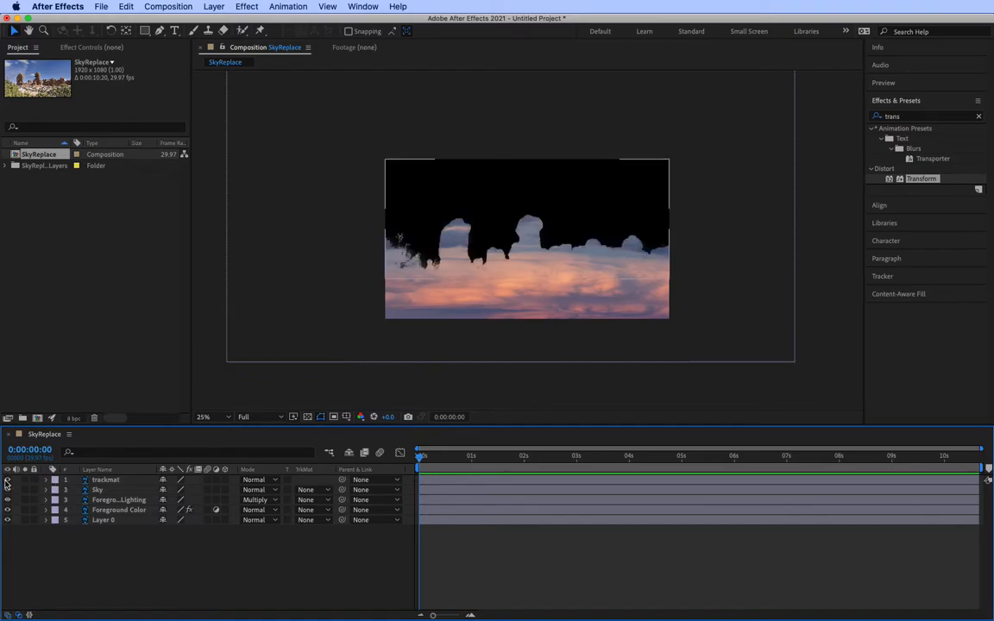
{"action": "left_click", "coordinate": [8, 480]}
{"action": "left_click", "coordinate": [117, 492]}
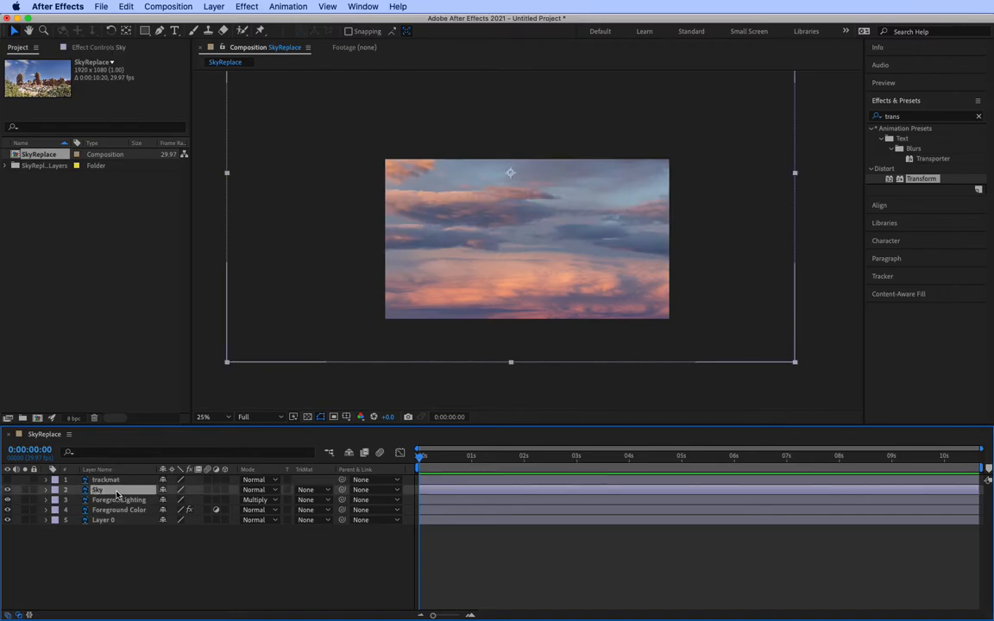
{"action": "left_click", "coordinate": [321, 491]}
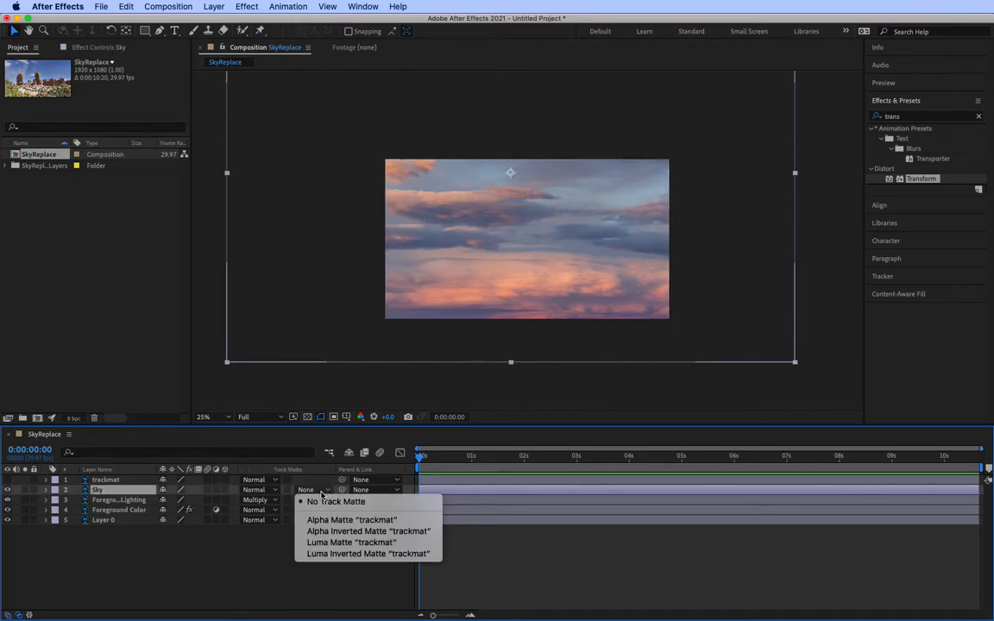
{"action": "left_click", "coordinate": [228, 569]}
{"action": "left_click", "coordinate": [104, 480]}
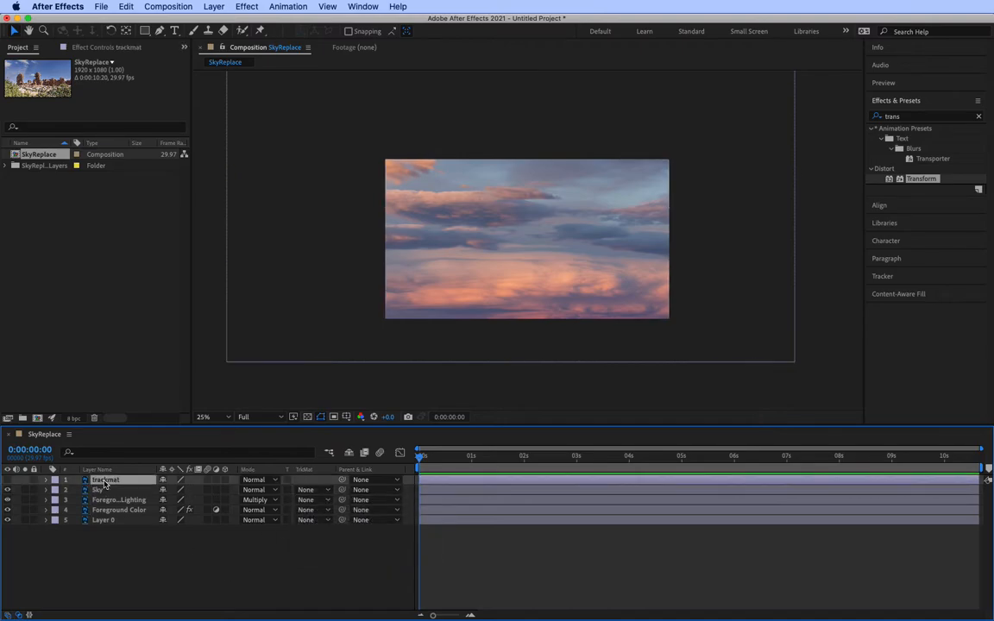
{"action": "left_click", "coordinate": [7, 480]}
{"action": "left_click", "coordinate": [7, 480]}
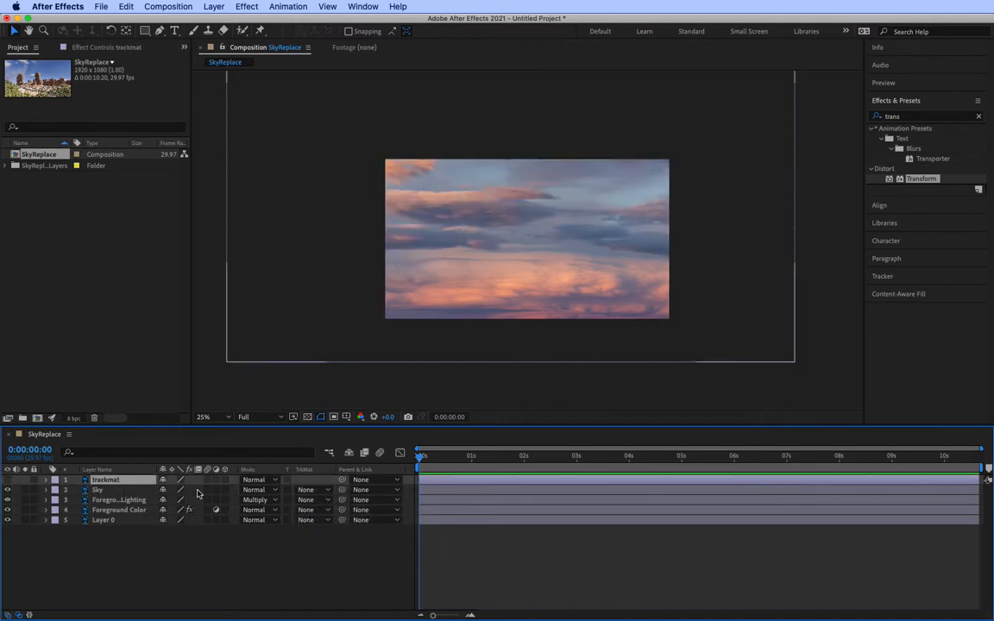
- Set the Sky layer's track matte to Alpha Matte "trackmat" and inspect the composite
{"action": "left_click", "coordinate": [327, 491]}
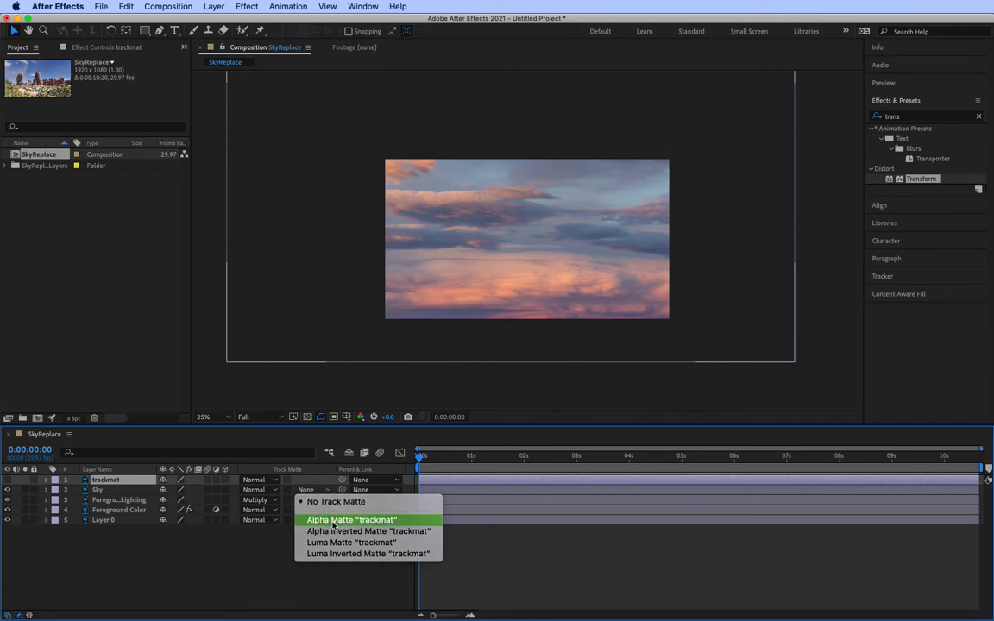
{"action": "left_click", "coordinate": [332, 521]}
{"action": "scroll", "coordinate": [546, 253], "scroll_direction": "up", "scroll_amount": 2}
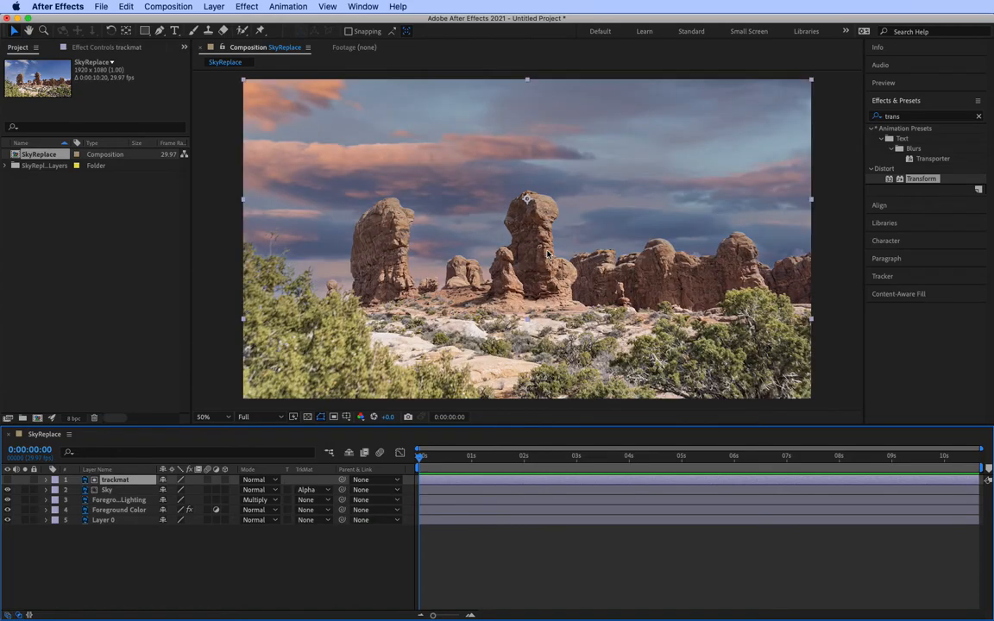
{"action": "scroll", "coordinate": [546, 253], "scroll_direction": "down", "scroll_amount": 1}
{"action": "scroll", "coordinate": [552, 249], "scroll_direction": "up", "scroll_amount": 1}
- Move the Sky layer leftward behind the rocks to a position of about 593, 92
{"action": "left_click", "coordinate": [106, 489]}
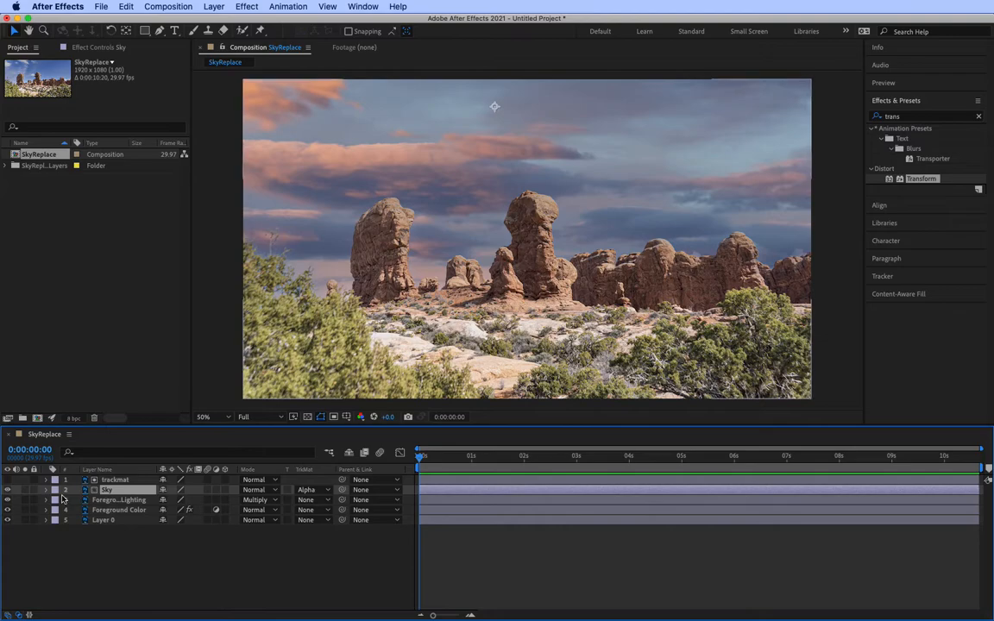
{"action": "scroll", "coordinate": [676, 216], "scroll_direction": "down", "scroll_amount": 1}
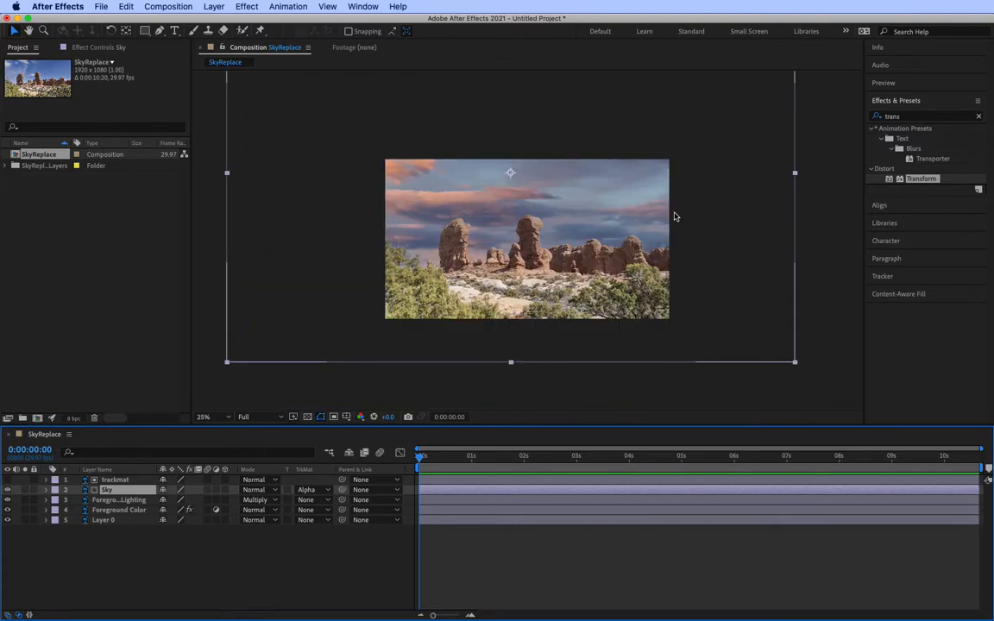
{"action": "scroll", "coordinate": [682, 237], "scroll_direction": "down", "scroll_amount": 1}
{"action": "scroll", "coordinate": [682, 236], "scroll_direction": "up", "scroll_amount": 1}
{"action": "scroll", "coordinate": [680, 233], "scroll_direction": "down", "scroll_amount": 1}
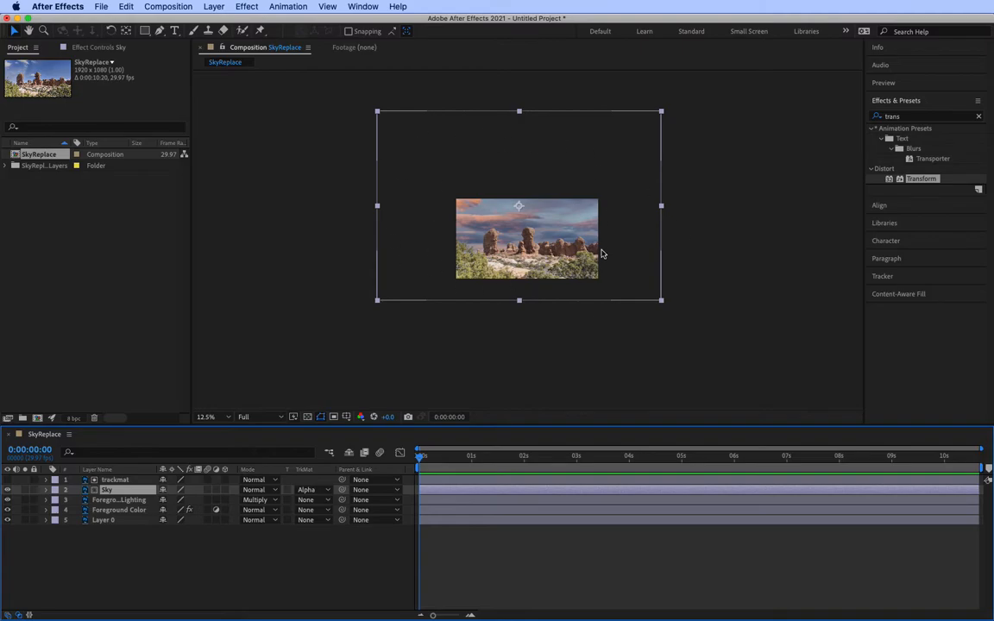
{"action": "mouse_move", "coordinate": [629, 236]}
{"action": "left_mouse_down"}
{"action": "mouse_move", "coordinate": [606, 213]}
{"action": "mouse_move", "coordinate": [644, 217]}
{"action": "mouse_move", "coordinate": [595, 195]}
{"action": "mouse_move", "coordinate": [619, 223]}
{"action": "mouse_move", "coordinate": [668, 215]}
{"action": "mouse_move", "coordinate": [574, 215]}
{"action": "mouse_move", "coordinate": [619, 222]}
{"action": "left_mouse_up"}
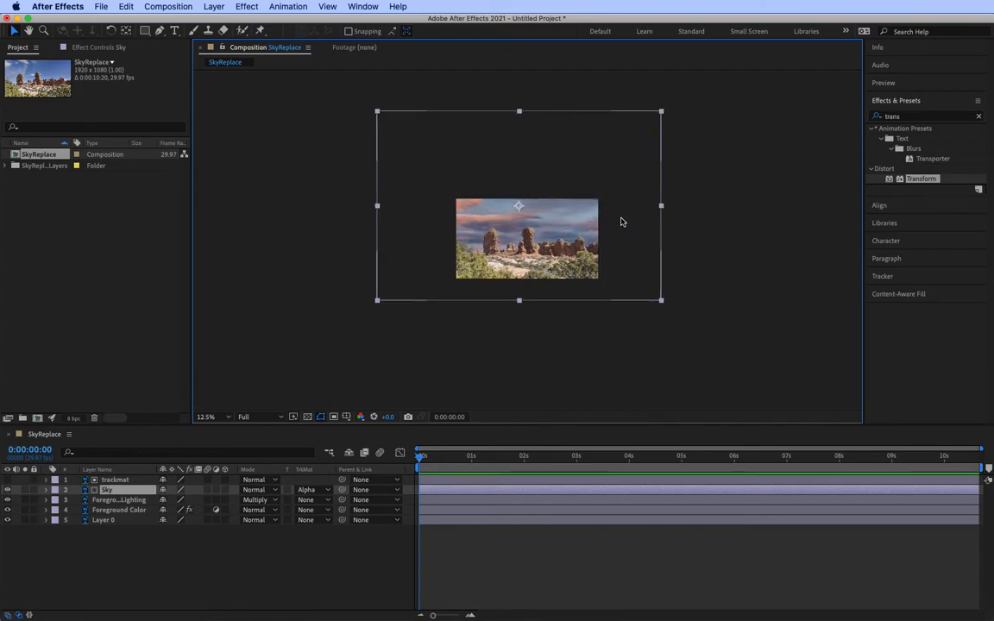
{"action": "key", "text": "period"}
{"action": "left_click_drag", "start_coordinate": [690, 247], "coordinate": [654, 250]}
- Reveal the Sky layer's Position property and set a Position keyframe at 0:00:00:00
{"action": "left_click", "coordinate": [131, 490]}
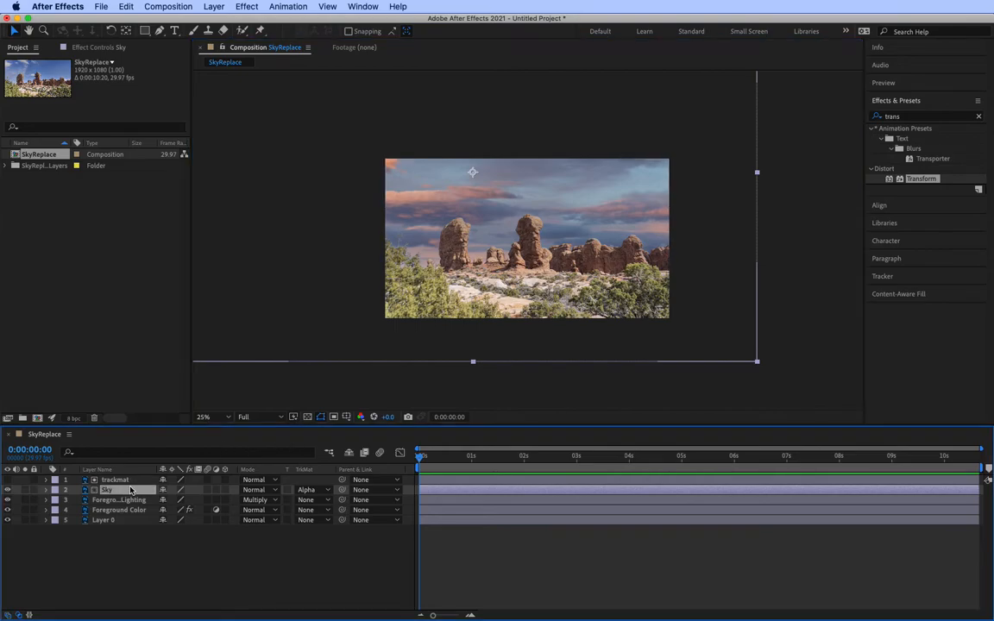
{"action": "key", "text": "p"}
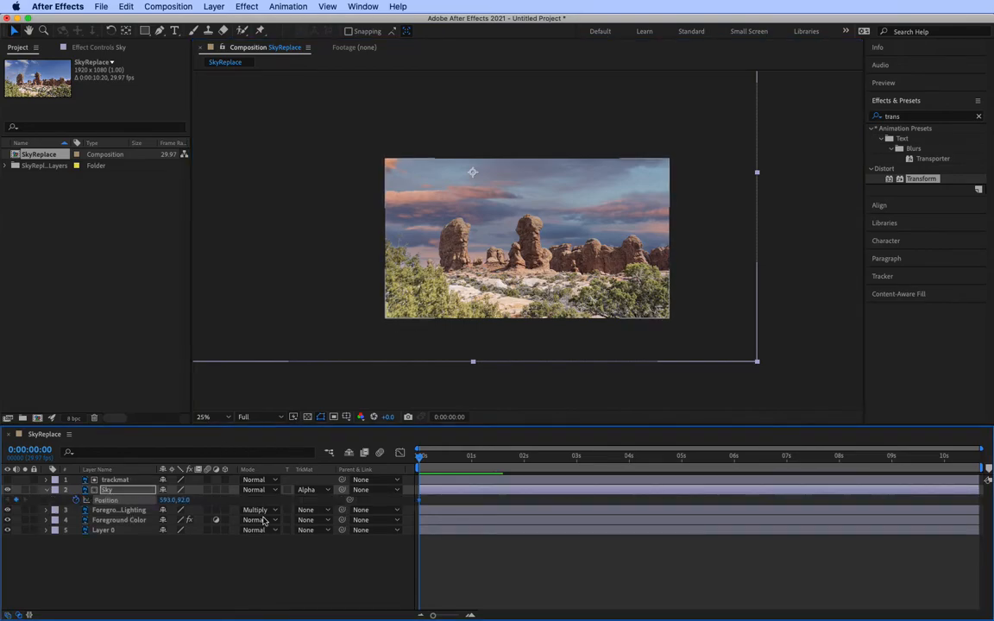
- Keyframe the Sky layer's Position at 1093, 92 at 0:00:02:00 and play back the sideways sky movement from the start
{"action": "left_click_drag", "start_coordinate": [420, 460], "coordinate": [524, 459]}
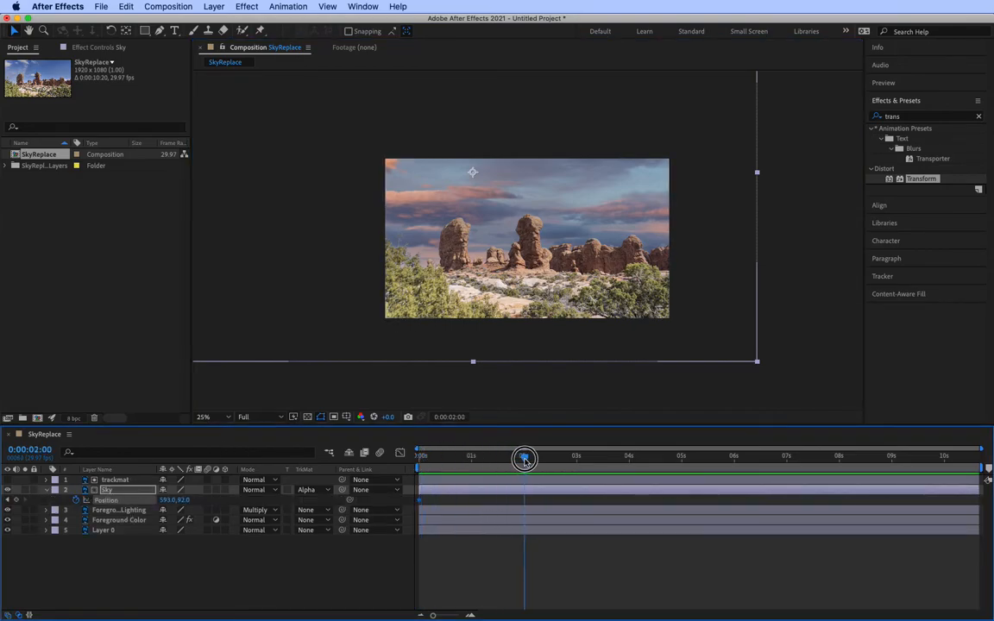
{"action": "left_click_drag", "start_coordinate": [453, 216], "coordinate": [526, 217]}
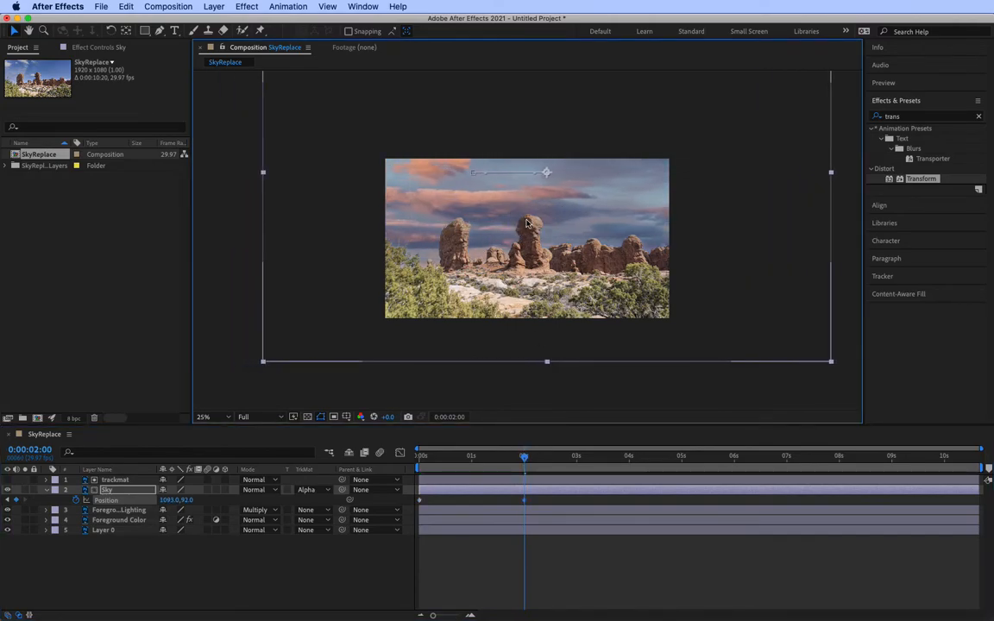
{"action": "left_click", "coordinate": [524, 457]}
{"action": "key", "text": "Home"}
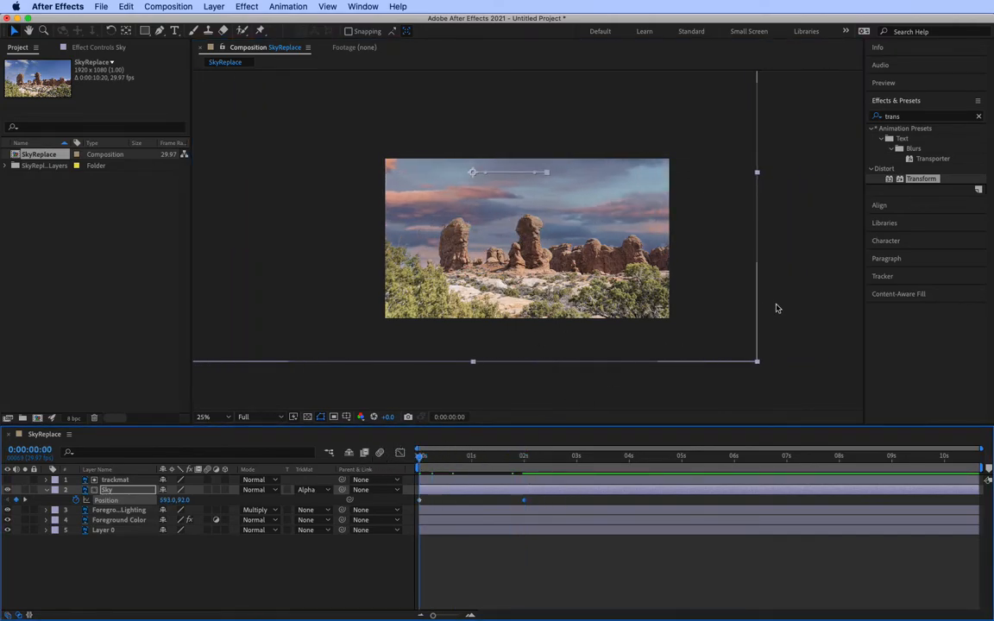
{"action": "left_click", "coordinate": [769, 377]}
{"action": "key", "text": "space"}
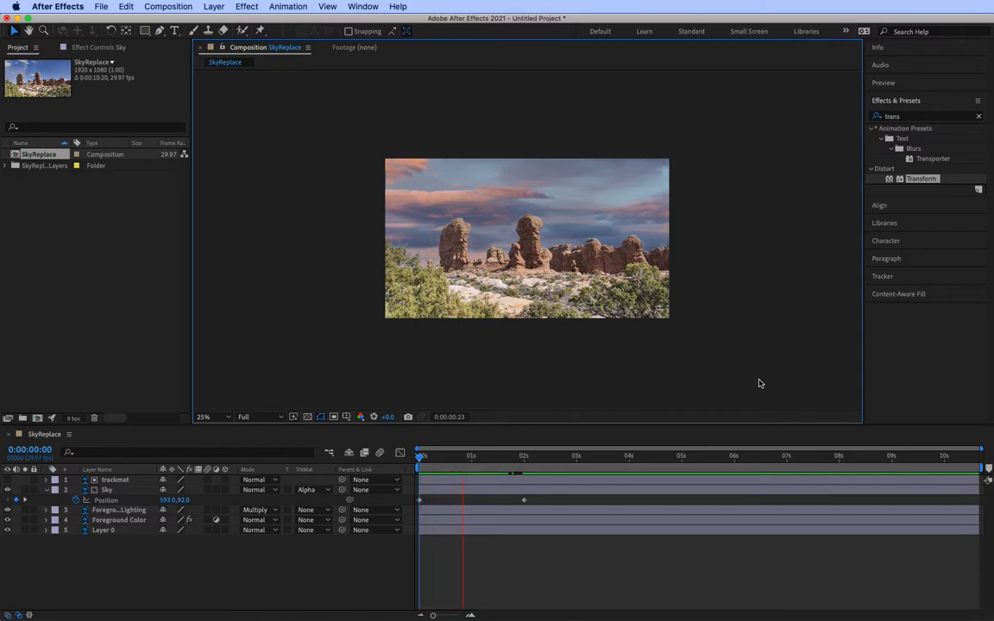
{"action": "key", "text": "space"}
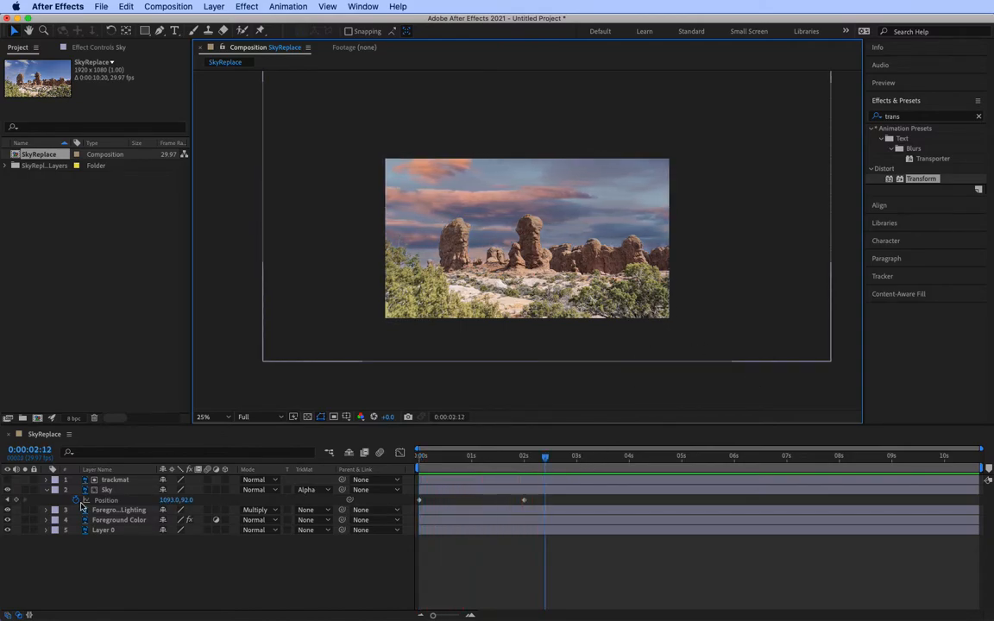
- Remove the Sky layer's Position keyframes, collapse its properties, and reposition the sky behind the rocks
{"action": "left_click", "coordinate": [106, 489]}
{"action": "left_click", "coordinate": [46, 490]}
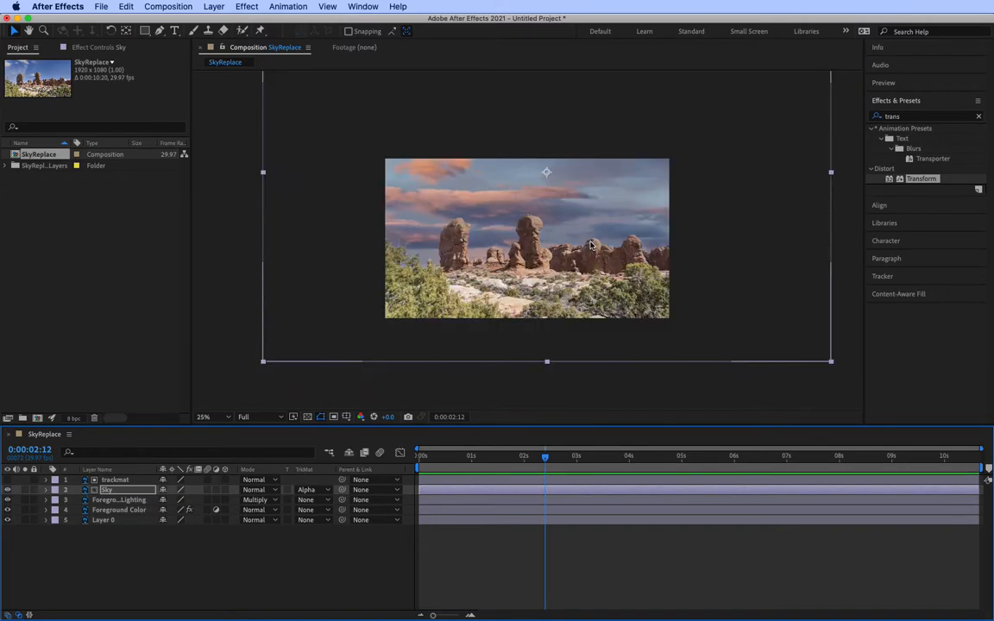
{"action": "key", "text": "comma"}
{"action": "left_click_drag", "start_coordinate": [597, 209], "coordinate": [583, 203]}
{"action": "key", "text": "period"}
{"action": "key", "text": "period"}
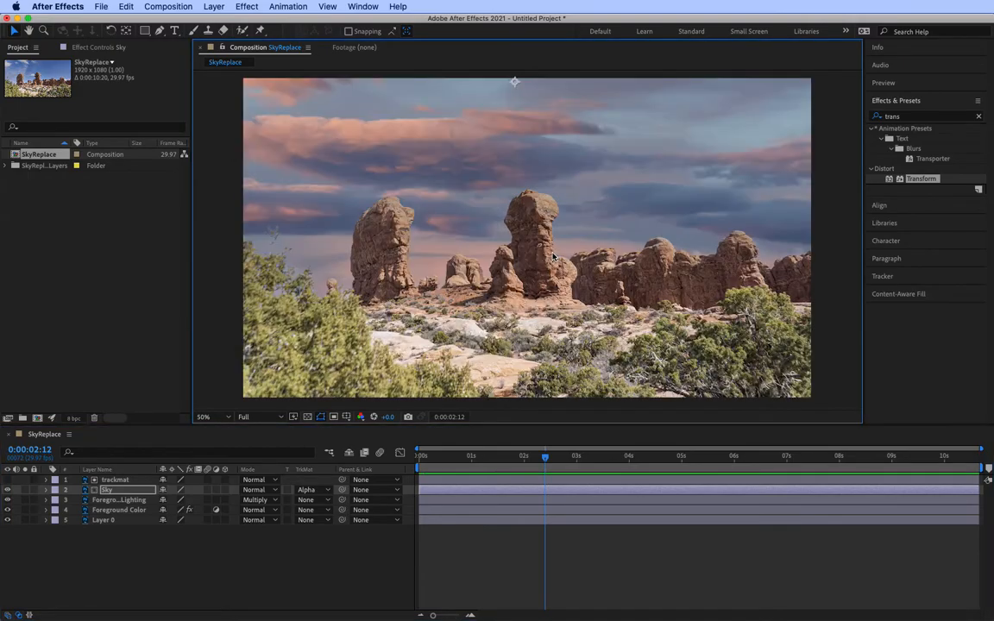
{"action": "key", "text": "comma"}
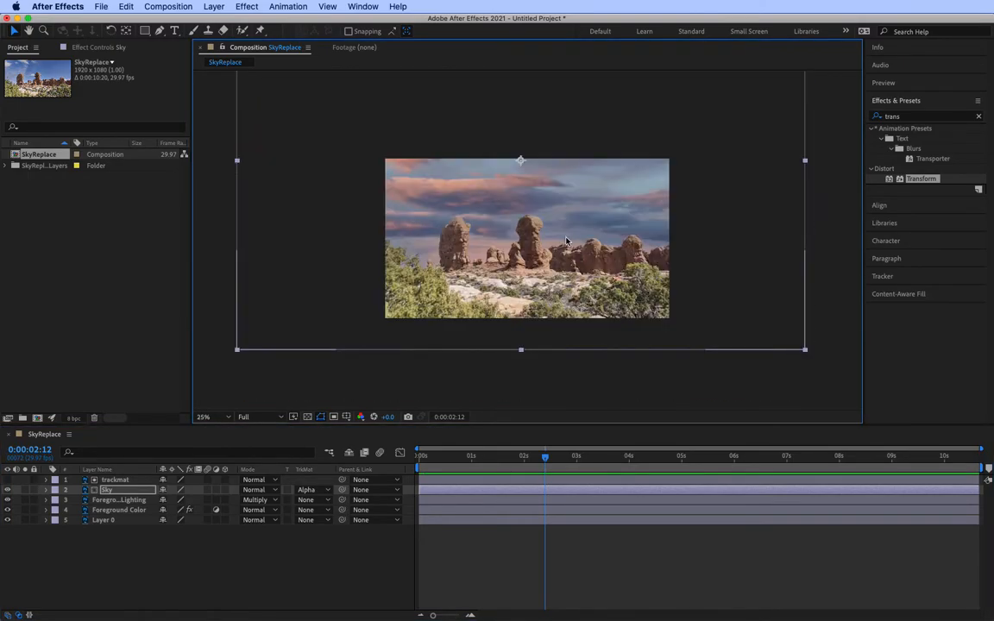
{"action": "key", "text": "period"}
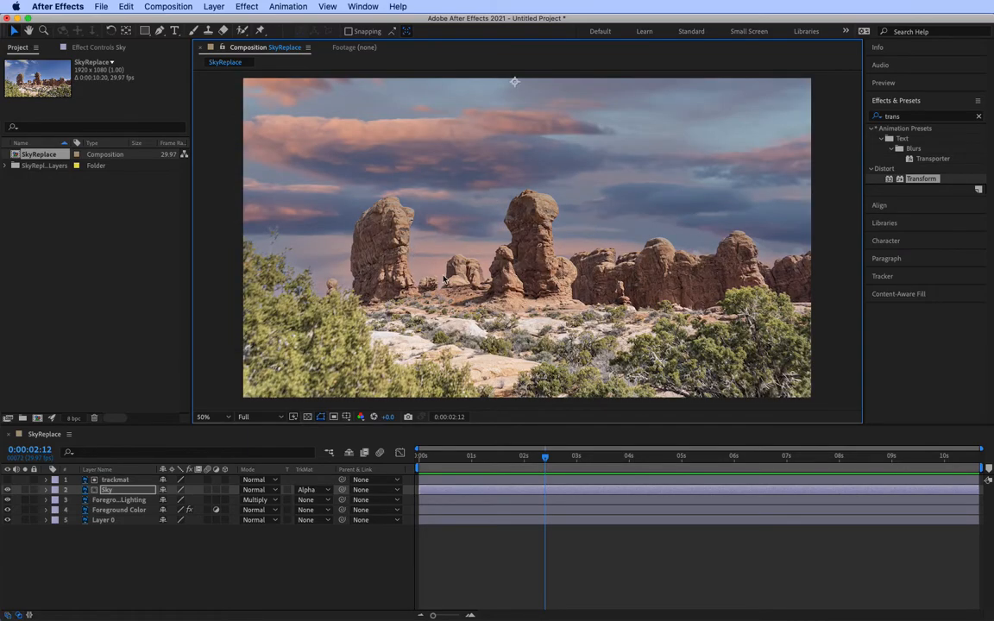
{"action": "left_click_drag", "start_coordinate": [604, 211], "coordinate": [677, 259]}
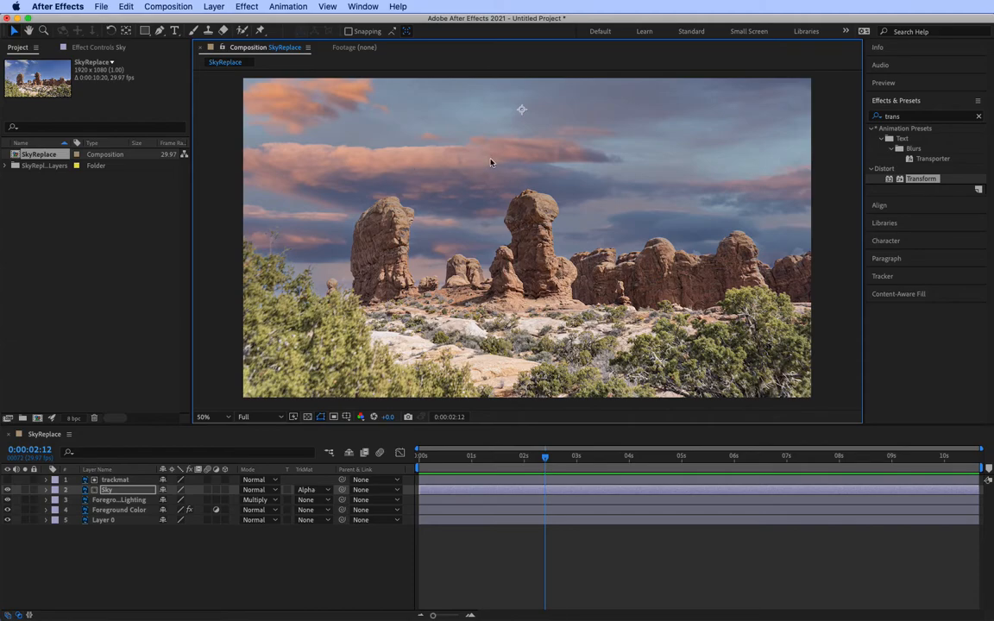
- Enlarge the Sky layer slightly from its corner and move it so it still covers the frame
{"action": "key", "text": "comma"}
{"action": "left_click", "coordinate": [588, 210]}
{"action": "left_click_drag", "start_coordinate": [588, 210], "coordinate": [588, 216]}
{"action": "mouse_move", "coordinate": [808, 364]}
{"action": "left_mouse_down"}
{"action": "mouse_move", "coordinate": [854, 395]}
{"action": "mouse_move", "coordinate": [816, 366]}
{"action": "left_mouse_up"}
{"action": "mouse_move", "coordinate": [698, 278]}
{"action": "left_mouse_down"}
{"action": "mouse_move", "coordinate": [660, 275]}
{"action": "mouse_move", "coordinate": [712, 282]}
{"action": "mouse_move", "coordinate": [686, 278]}
{"action": "left_mouse_up"}
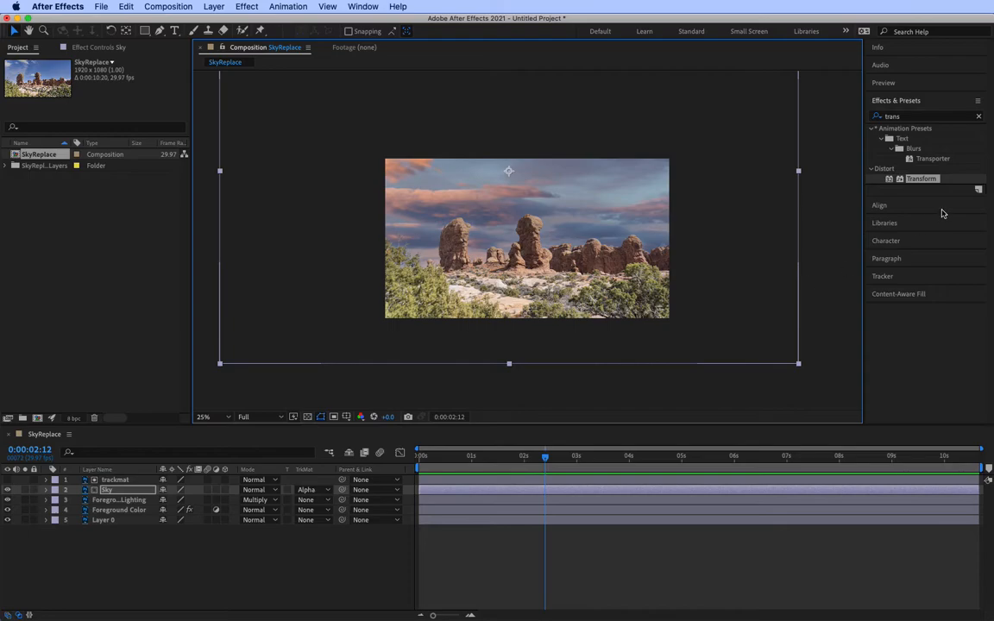
- Apply the Distort Transform effect to the Sky layer
{"action": "left_click", "coordinate": [906, 121]}
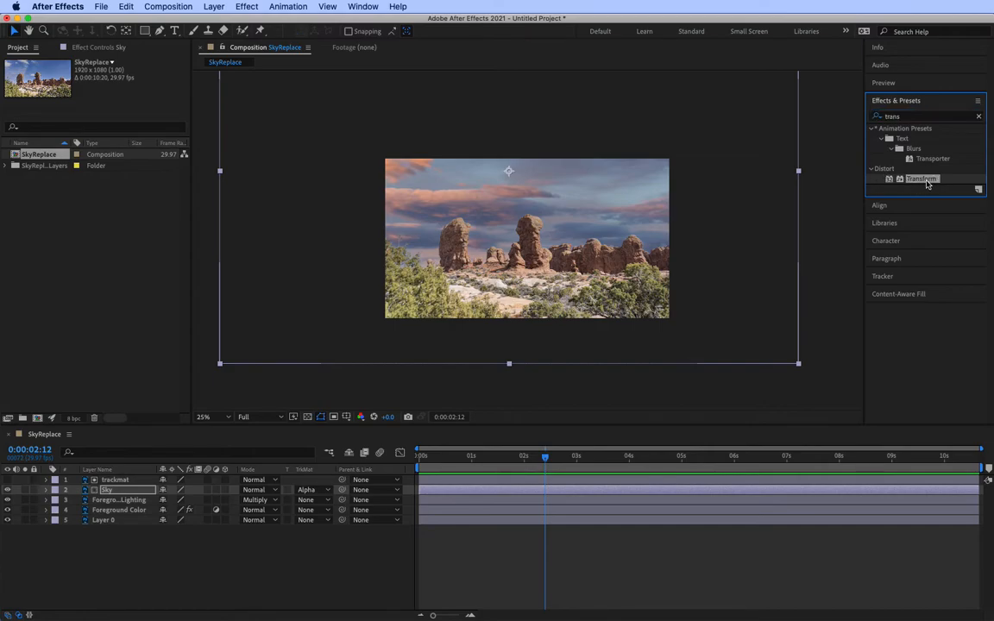
{"action": "left_click_drag", "start_coordinate": [926, 184], "coordinate": [130, 491]}
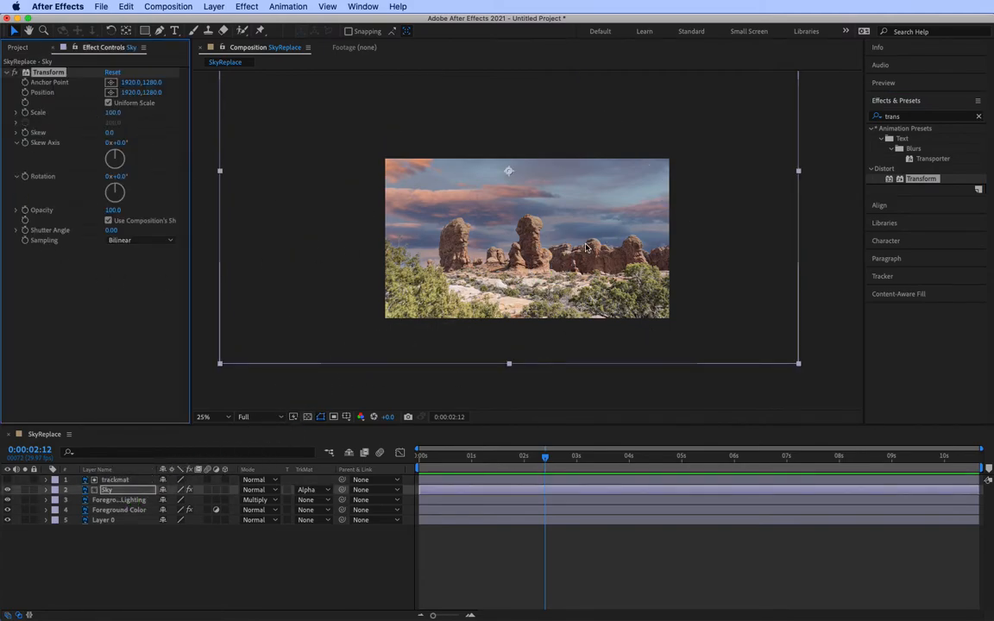
{"action": "scroll", "coordinate": [616, 258], "scroll_direction": "up", "scroll_amount": 2}
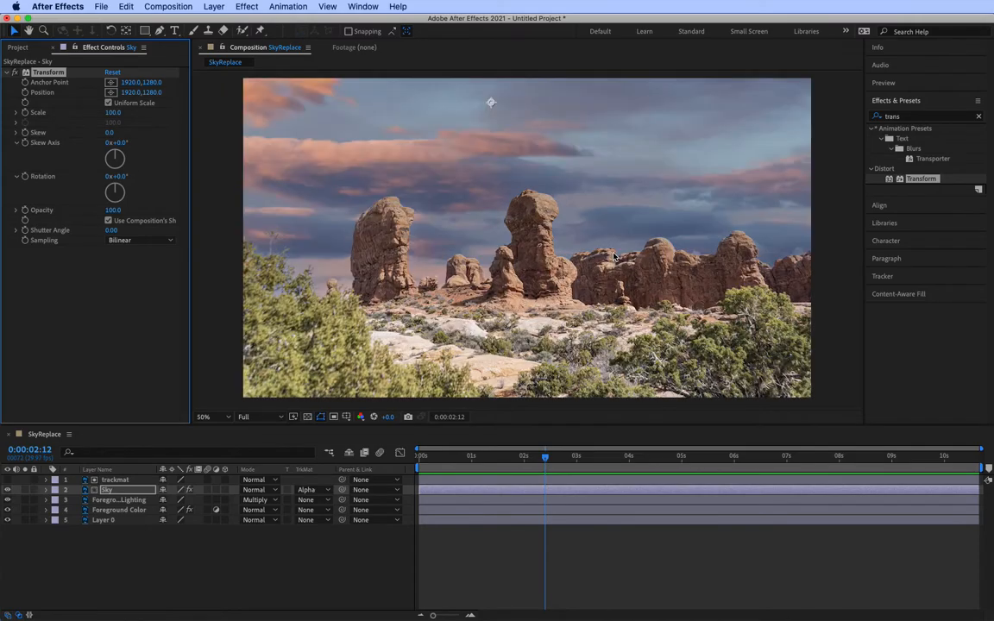
{"action": "scroll", "coordinate": [616, 258], "scroll_direction": "down", "scroll_amount": 2}
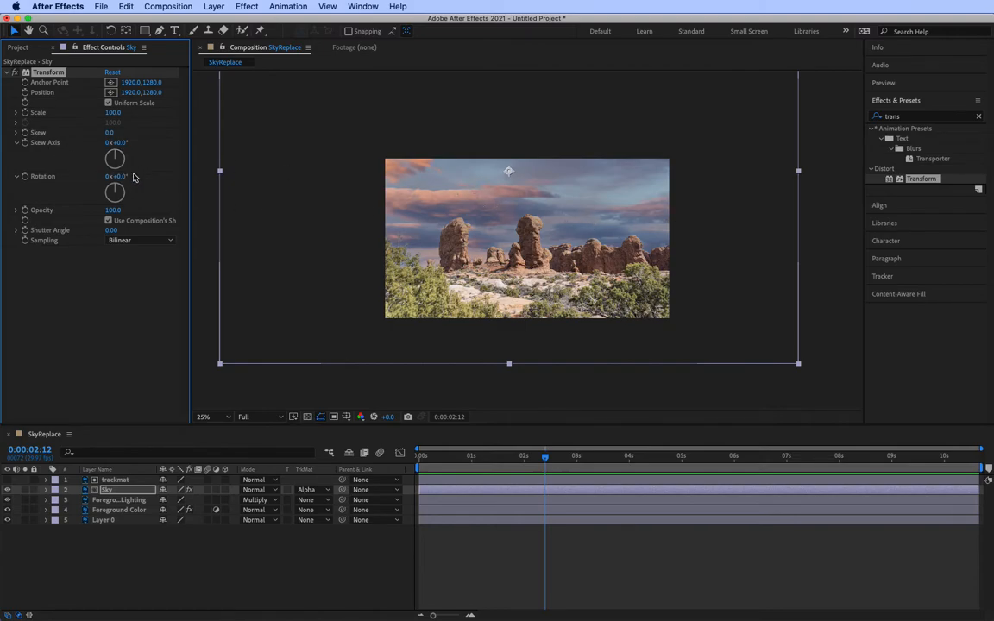
- Set the Transform effect's Skew Axis to 90° on the Sky layer, undoing the trial rotation
{"action": "mouse_move", "coordinate": [123, 178]}
{"action": "left_mouse_down"}
{"action": "mouse_move", "coordinate": [113, 182]}
{"action": "mouse_move", "coordinate": [133, 186]}
{"action": "left_mouse_up"}
{"action": "left_click", "coordinate": [121, 143]}
{"action": "left_click", "coordinate": [147, 179]}
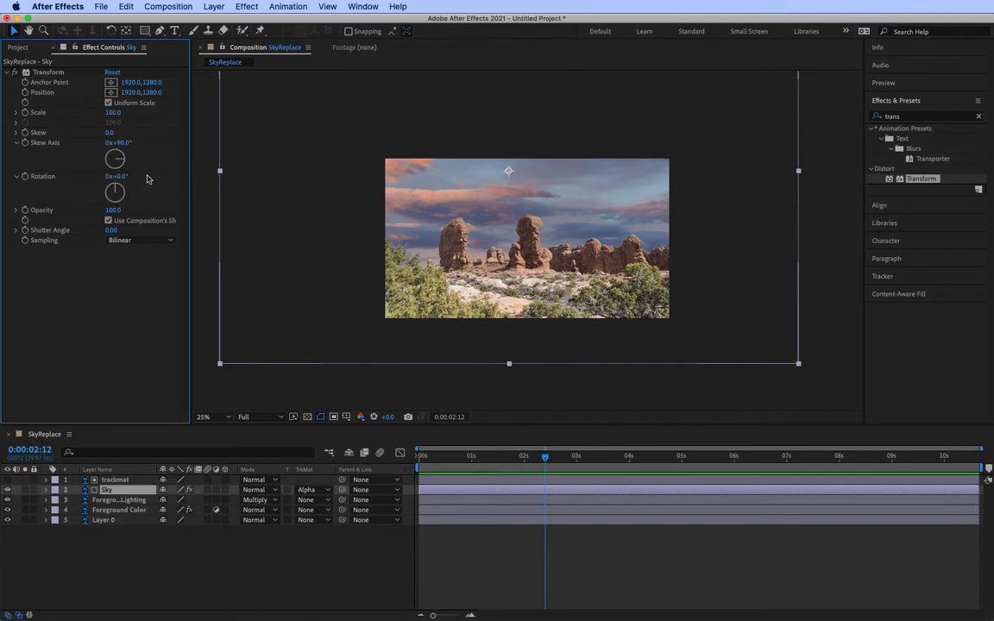
{"action": "left_click_drag", "start_coordinate": [121, 178], "coordinate": [132, 180]}
{"action": "key", "text": "super+z"}
- Try a Skew of about -41 on the Transform effect, and reset Skew to 0
{"action": "mouse_move", "coordinate": [111, 135]}
{"action": "left_mouse_down"}
{"action": "mouse_move", "coordinate": [126, 135]}
{"action": "mouse_move", "coordinate": [74, 139]}
{"action": "mouse_move", "coordinate": [140, 139]}
{"action": "mouse_move", "coordinate": [60, 143]}
{"action": "mouse_move", "coordinate": [175, 144]}
{"action": "mouse_move", "coordinate": [118, 144]}
{"action": "left_mouse_up"}
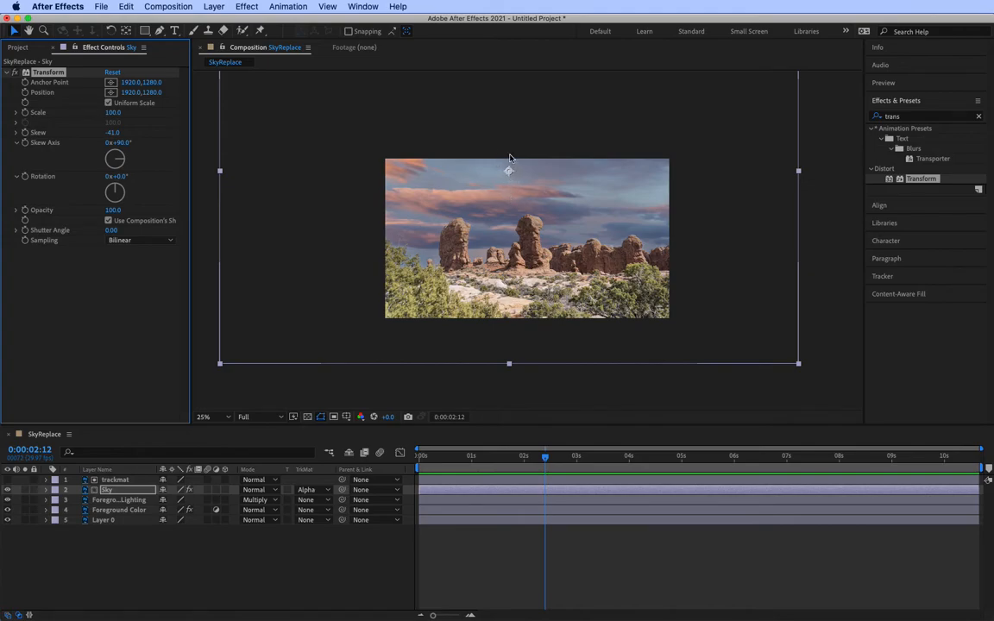
{"action": "left_click", "coordinate": [116, 133]}
{"action": "type", "text": "0"}
{"action": "key", "text": "Return"}
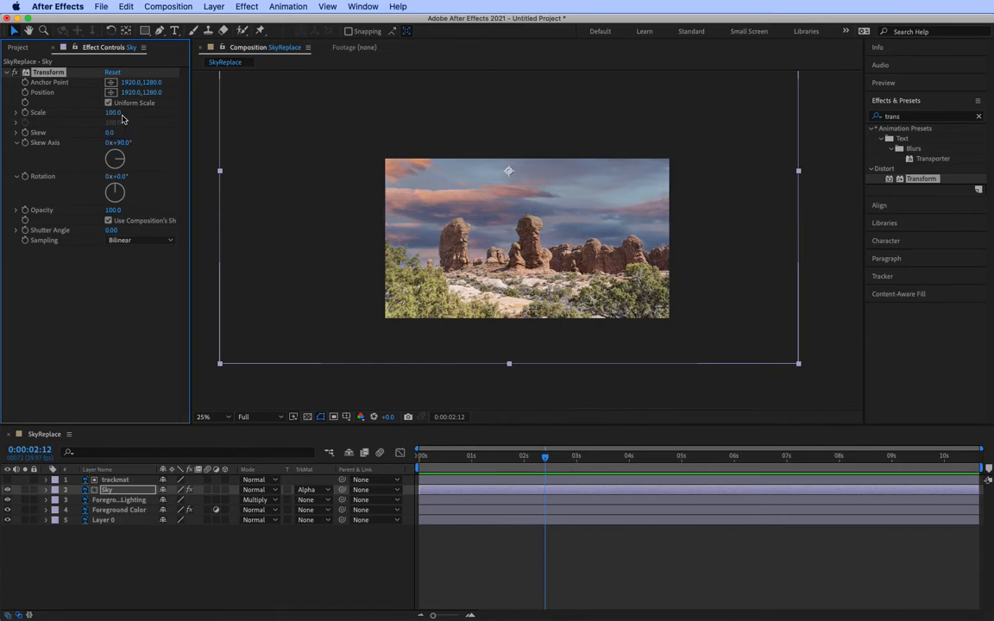
- Place the Transform effect's anchor point near the Sky layer's lower-right corner at 3784.0, 2495.2, and move the layer so the sky fills the frame
{"action": "left_click", "coordinate": [113, 84]}
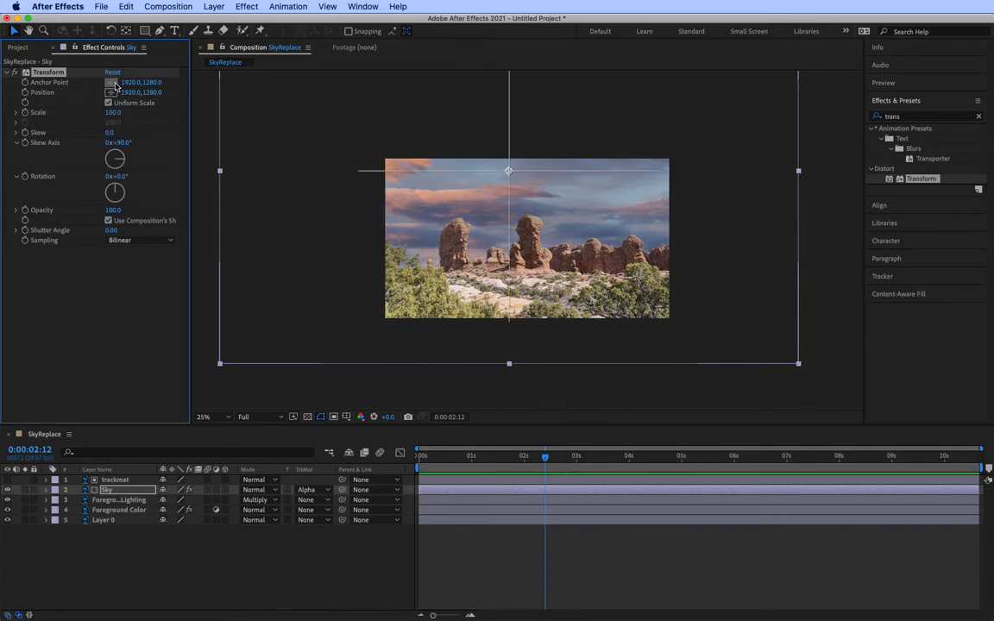
{"action": "left_click", "coordinate": [789, 355]}
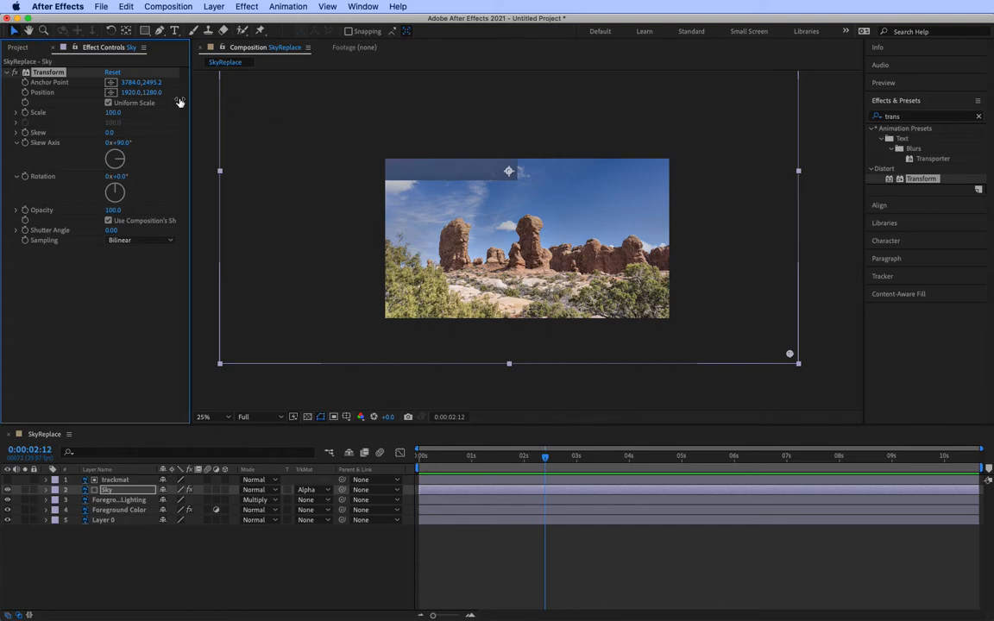
{"action": "left_click_drag", "start_coordinate": [413, 181], "coordinate": [707, 334]}
{"action": "key", "text": "comma"}
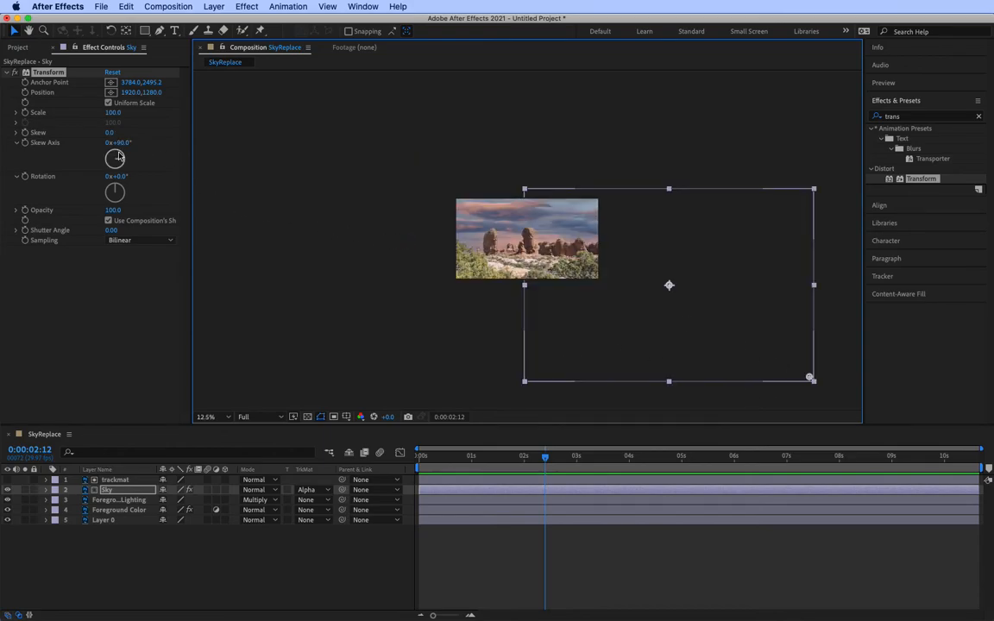
- Try different Skew amounts on the Transform effect, leaving it at 13, and check the sky up close
{"action": "mouse_move", "coordinate": [110, 135]}
{"action": "left_mouse_down"}
{"action": "mouse_move", "coordinate": [96, 133]}
{"action": "mouse_move", "coordinate": [121, 132]}
{"action": "left_mouse_up"}
{"action": "left_click_drag", "start_coordinate": [125, 132], "coordinate": [108, 130]}
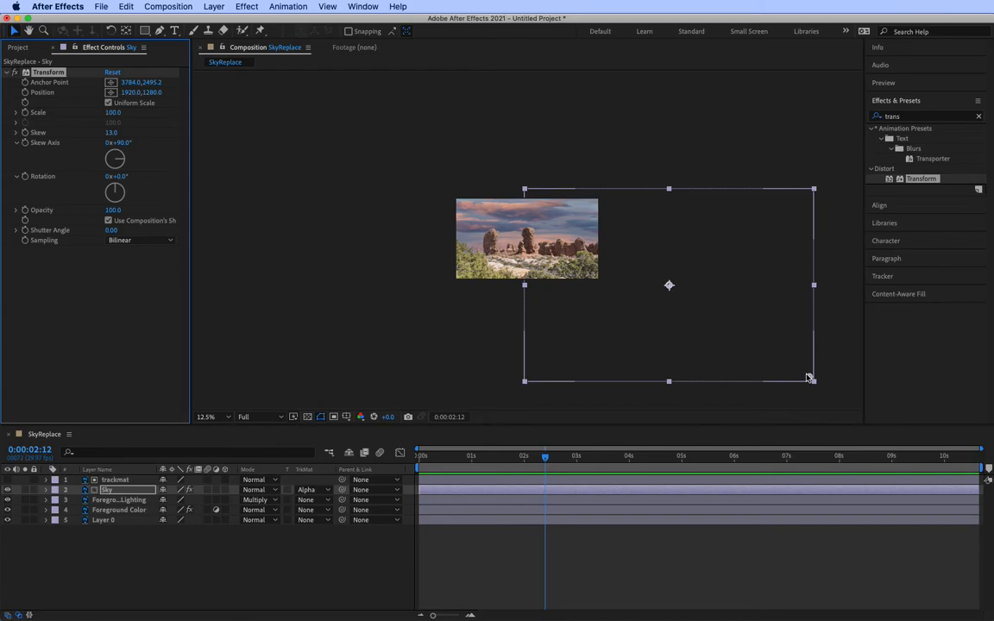
{"action": "key", "text": "period"}
{"action": "key", "text": "period"}
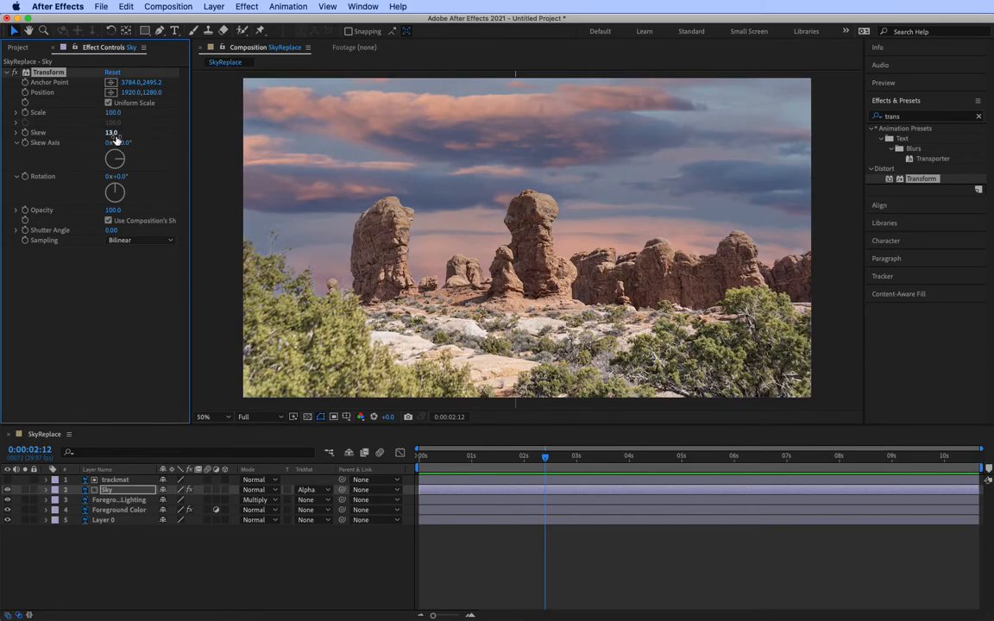
- Keyframe the Transform effect's Skew at -6 at 0:00:00:00 and 35 at 0:00:04:05
{"action": "left_click", "coordinate": [398, 458]}
{"action": "key", "text": "Home"}
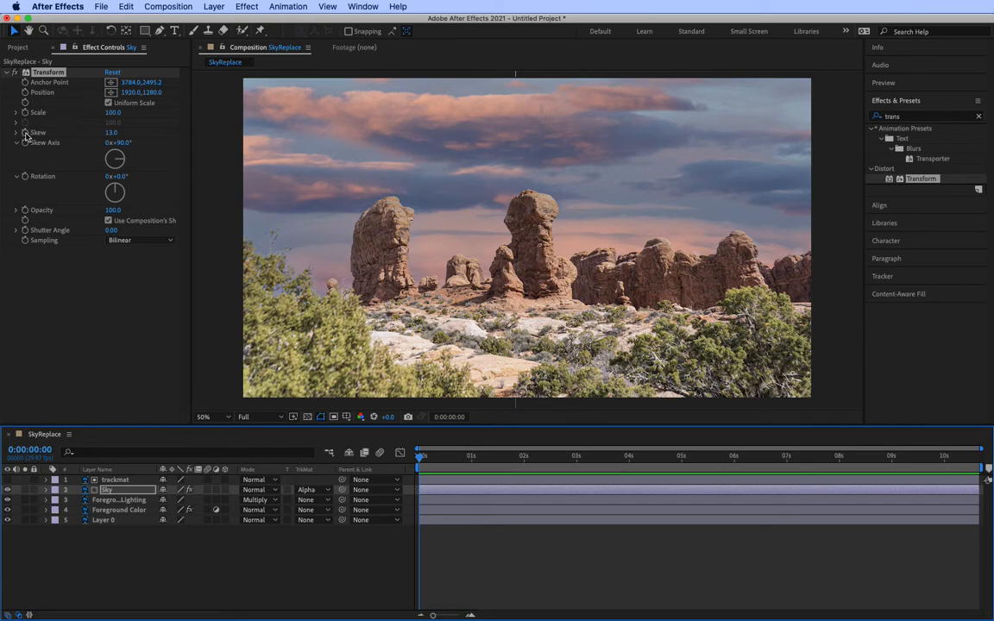
{"action": "left_click_drag", "start_coordinate": [107, 132], "coordinate": [89, 134]}
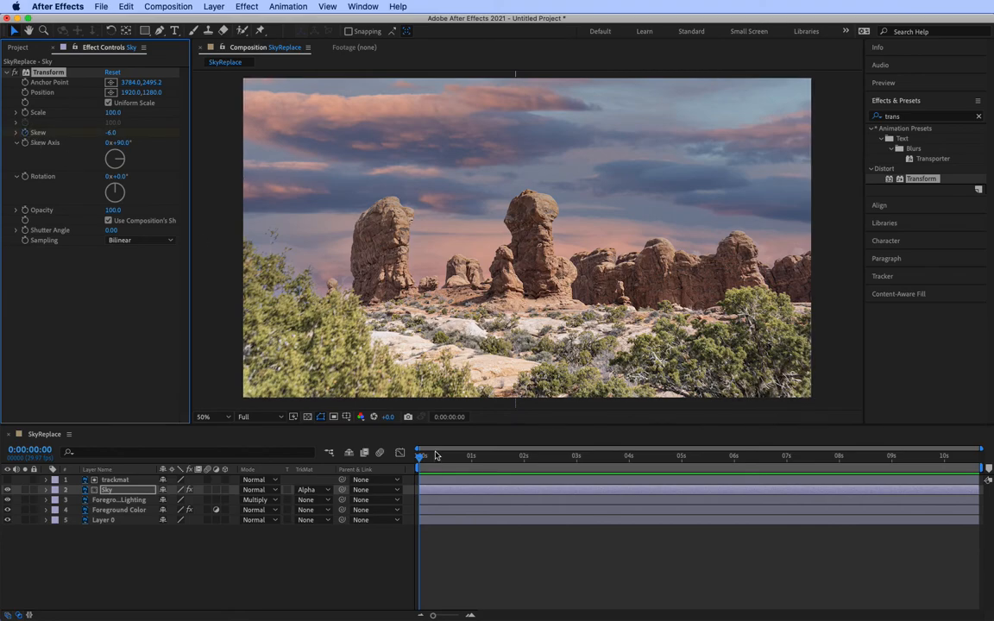
{"action": "left_click_drag", "start_coordinate": [421, 462], "coordinate": [637, 470]}
{"action": "left_click", "coordinate": [111, 131]}
{"action": "left_click_drag", "start_coordinate": [111, 131], "coordinate": [132, 133]}
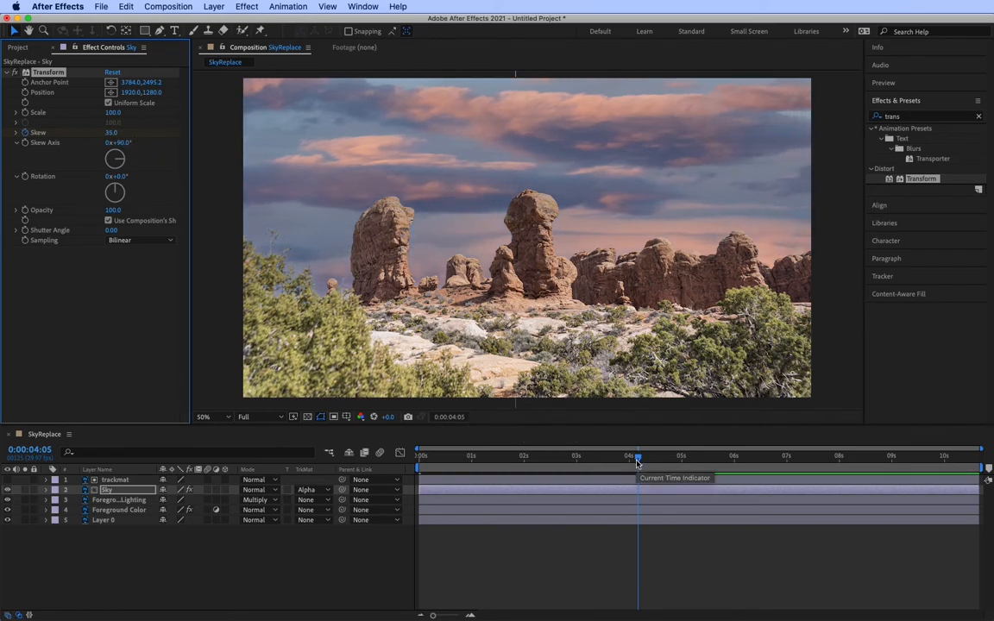
- Play back the skew animation from the start and inspect the Sky layer's bounds and anchor point around the frame
{"action": "left_click_drag", "start_coordinate": [638, 464], "coordinate": [420, 464]}
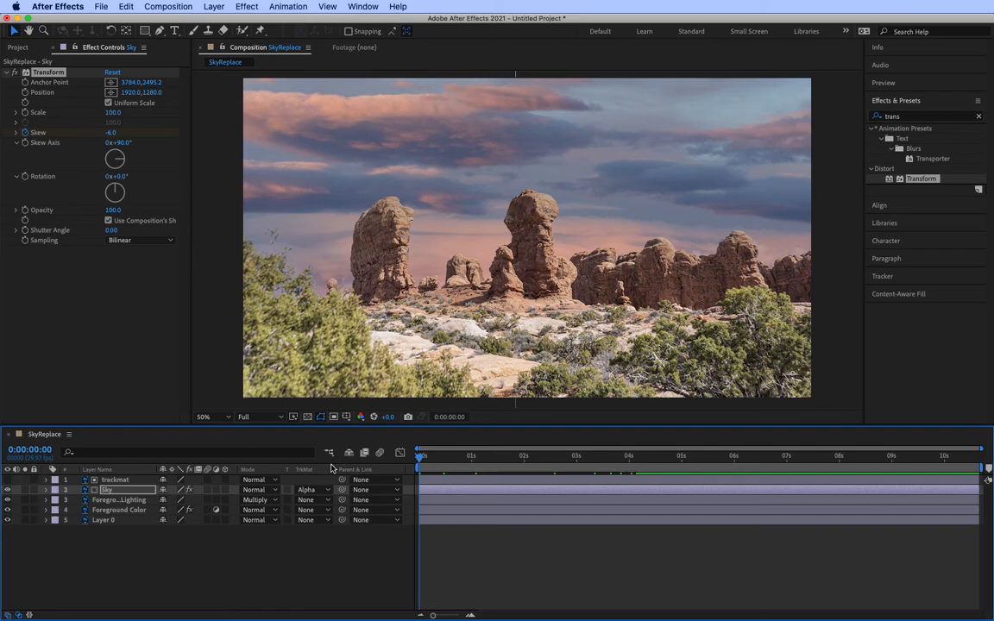
{"action": "key", "text": "space"}
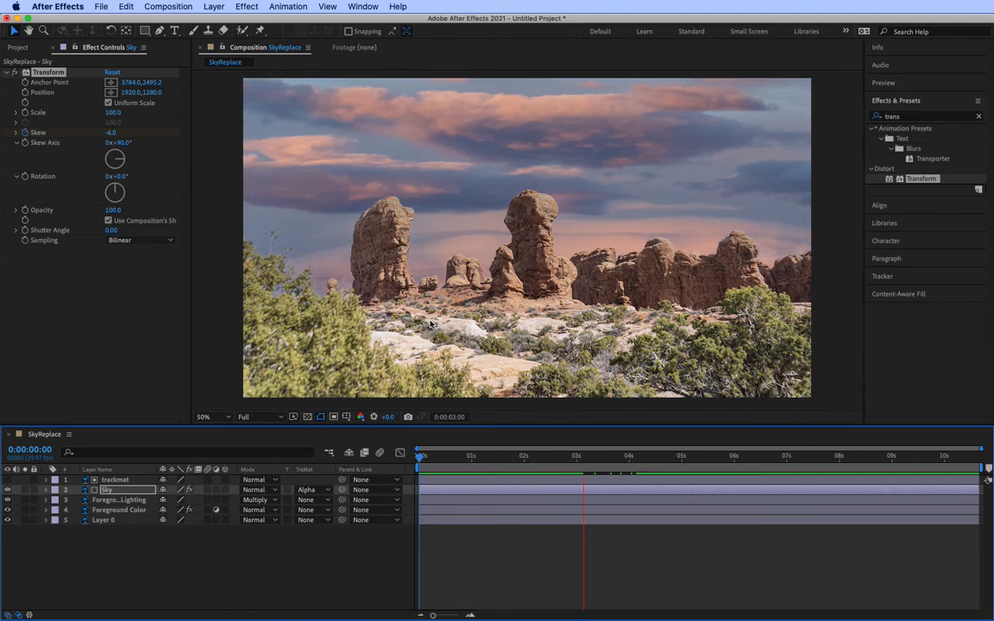
{"action": "key", "text": "space"}
{"action": "key", "text": "comma"}
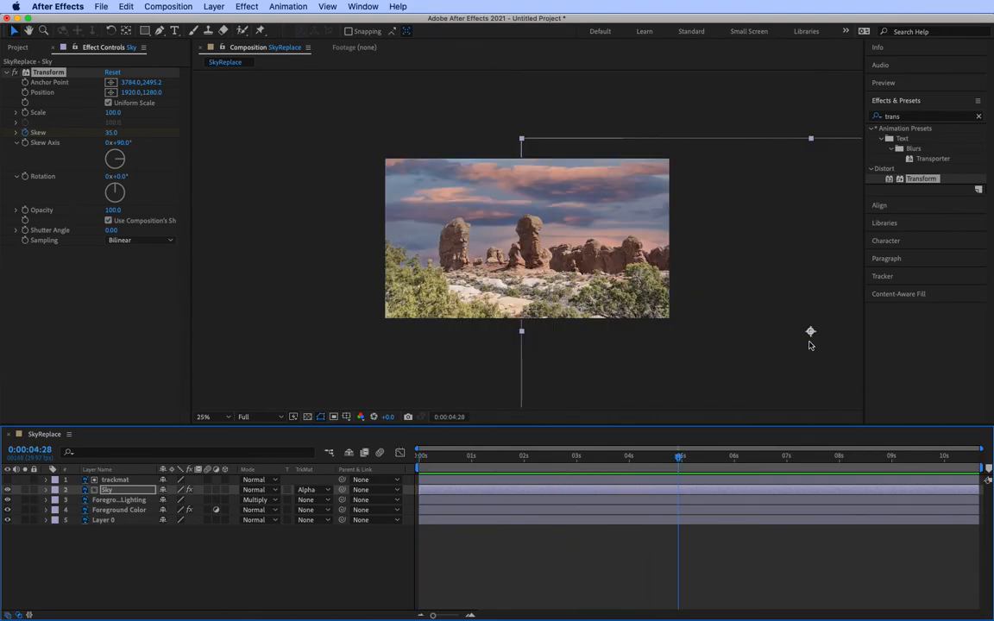
{"action": "key", "text": "comma"}
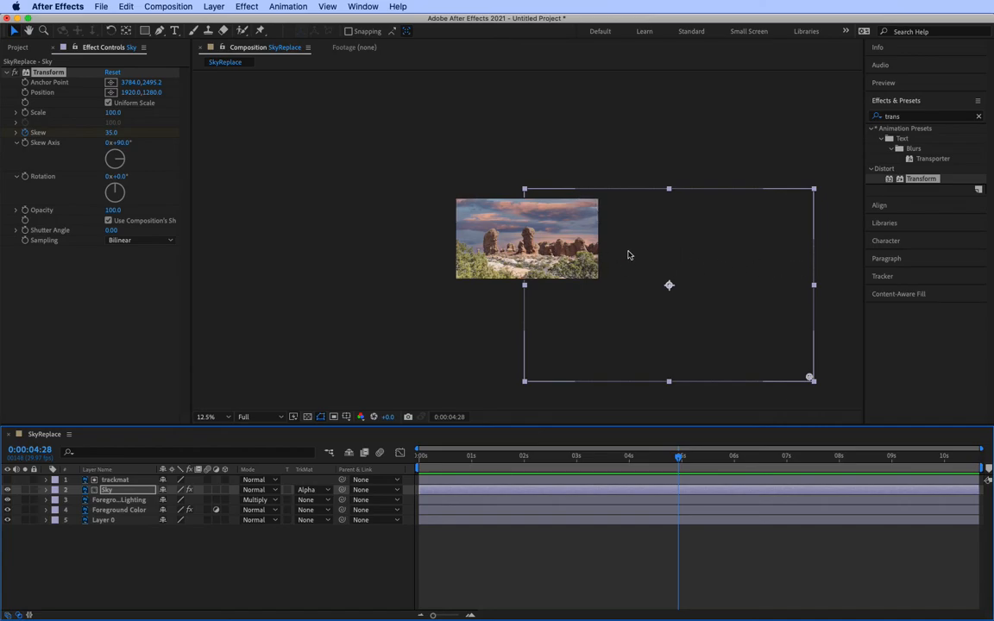
{"action": "key", "text": "period"}
{"action": "key", "text": "period"}
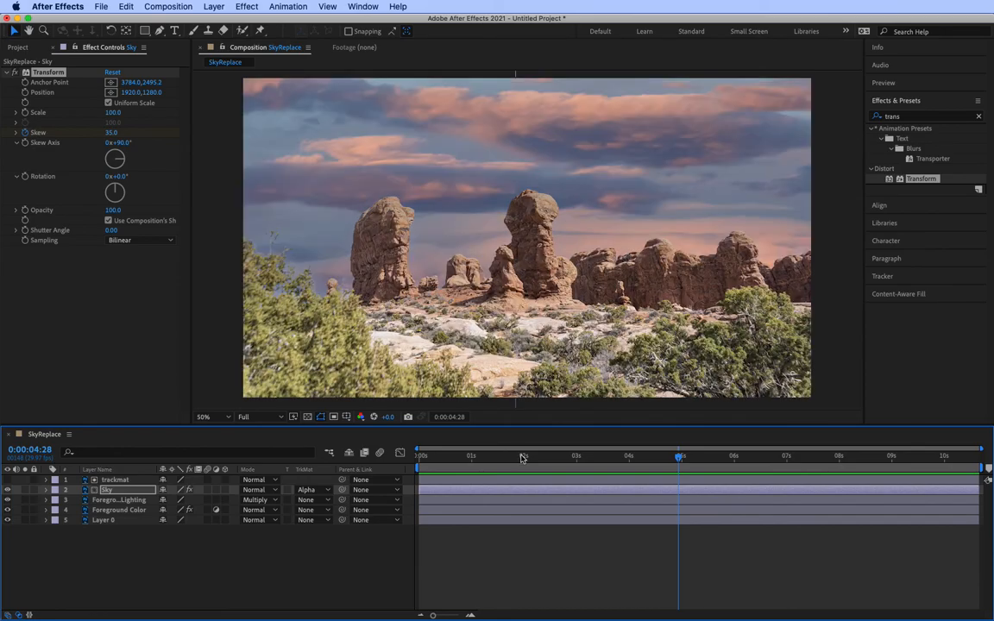